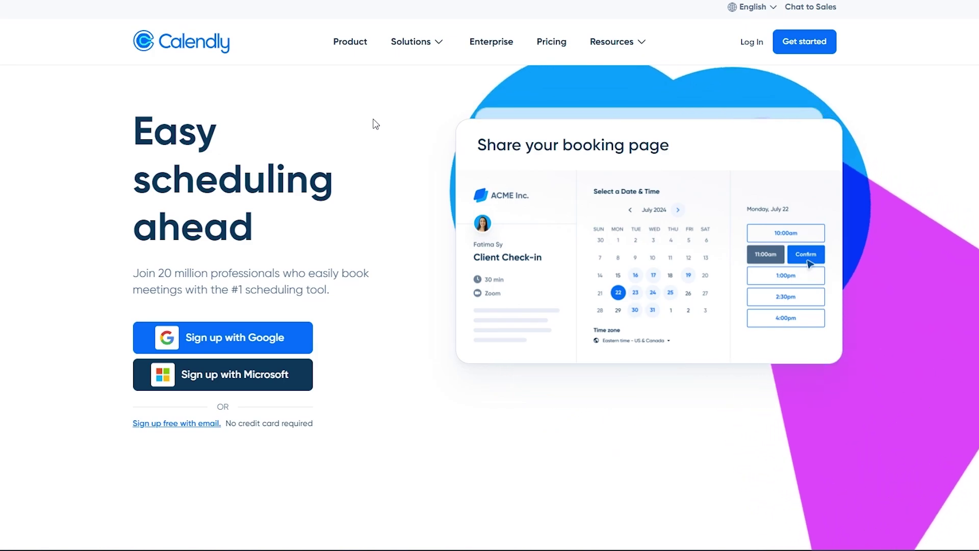
# Sign up for Calendly with a Google account and dismiss the cookie notice
pyautogui.scroll(-5, 374, 123)
pyautogui.scroll(5, 374, 122)
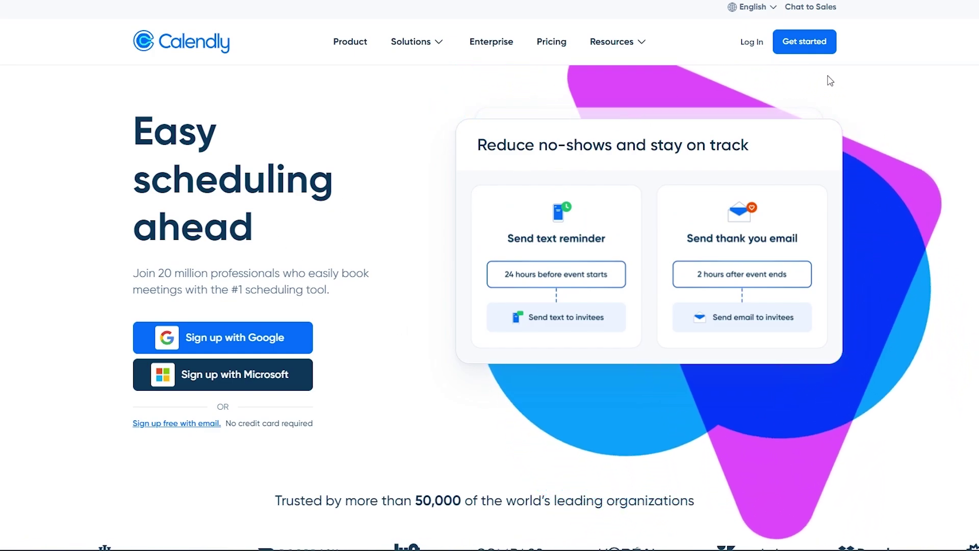
pyautogui.click(237, 344)
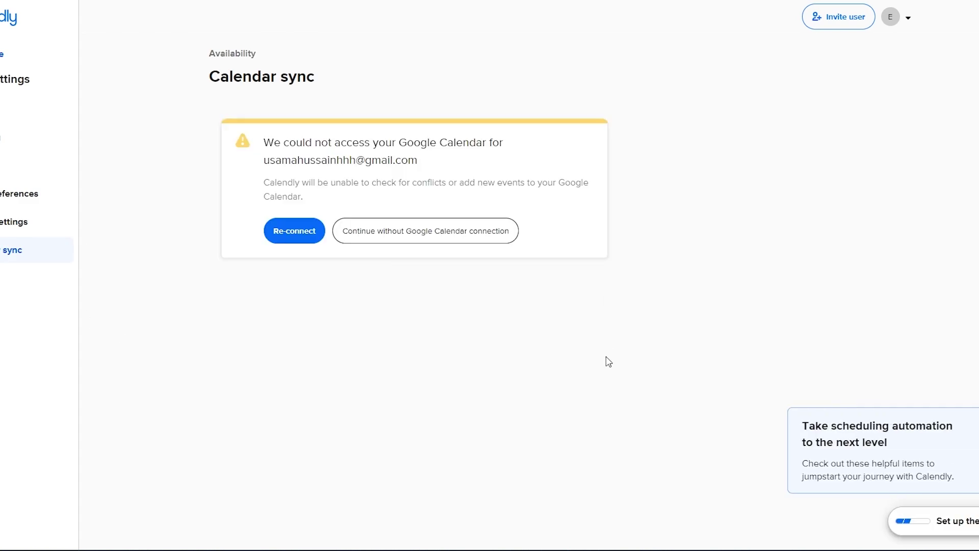
pyautogui.moveTo(283, 141); pyautogui.dragTo(496, 160)
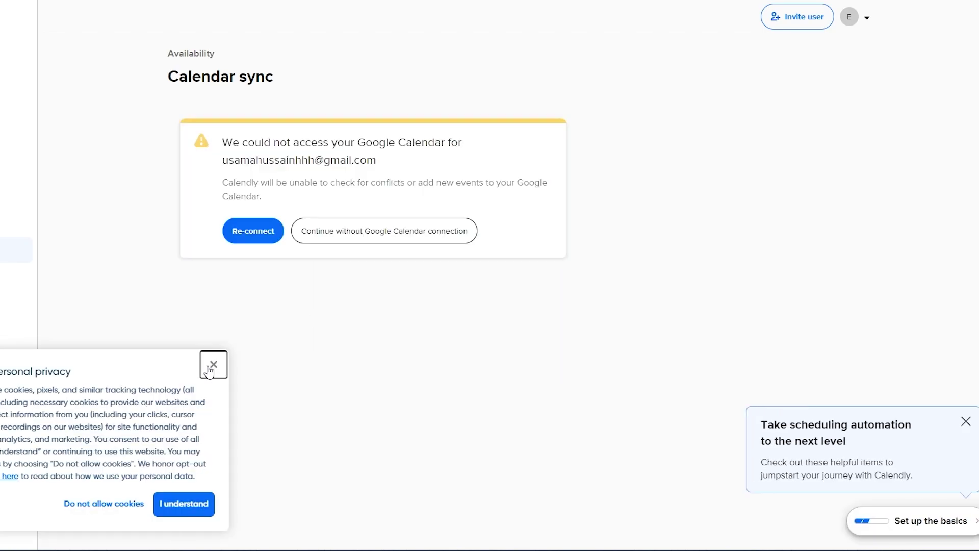
pyautogui.click(212, 363)
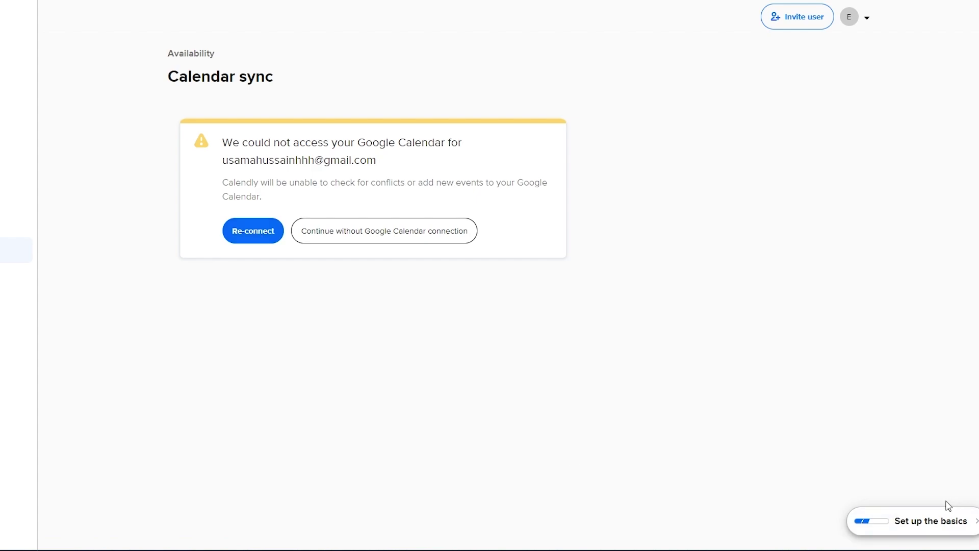
# Review the calendar and video-conferencing steps in the 'Set up the basics' checklist, then close it
pyautogui.click(924, 531)
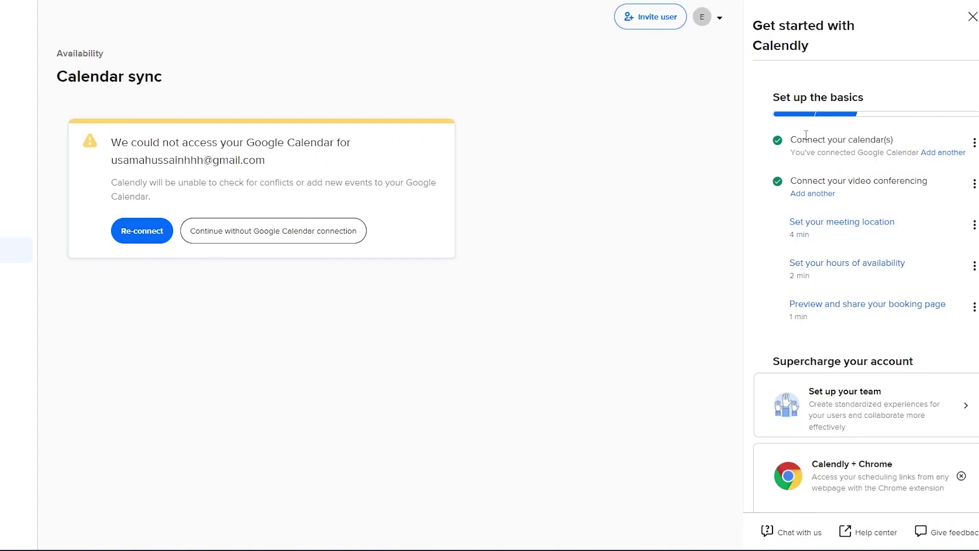
pyautogui.moveTo(805, 134); pyautogui.dragTo(888, 137)
pyautogui.moveTo(795, 180); pyautogui.dragTo(887, 177)
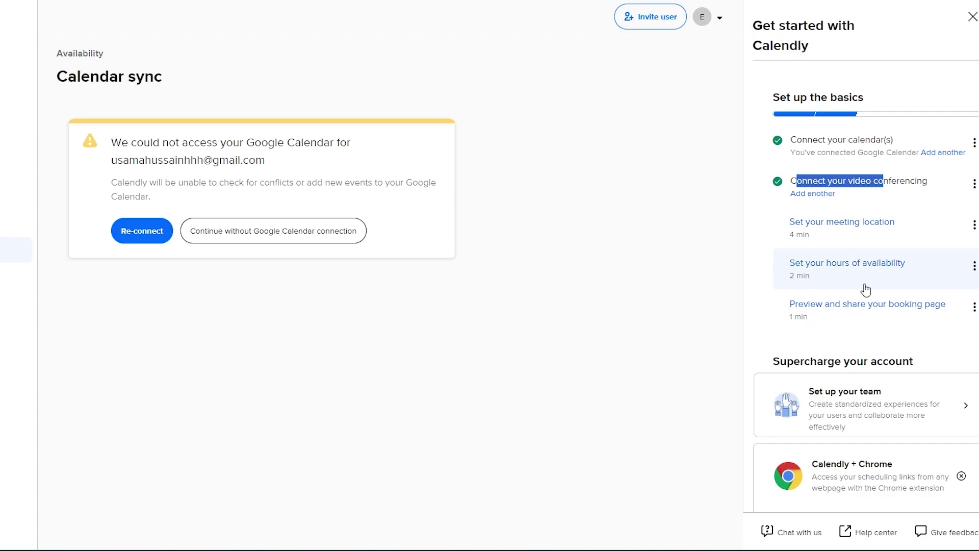
pyautogui.click(464, 357)
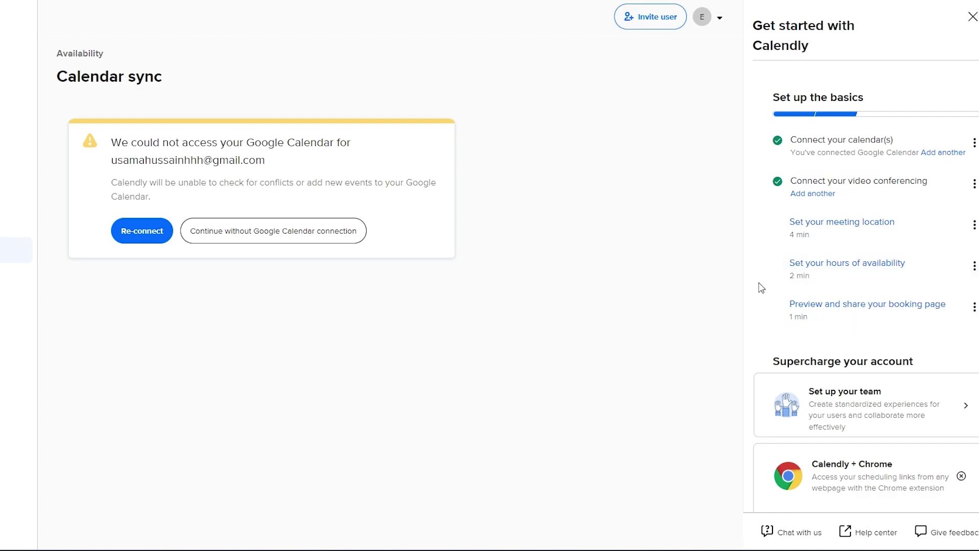
pyautogui.click(972, 17)
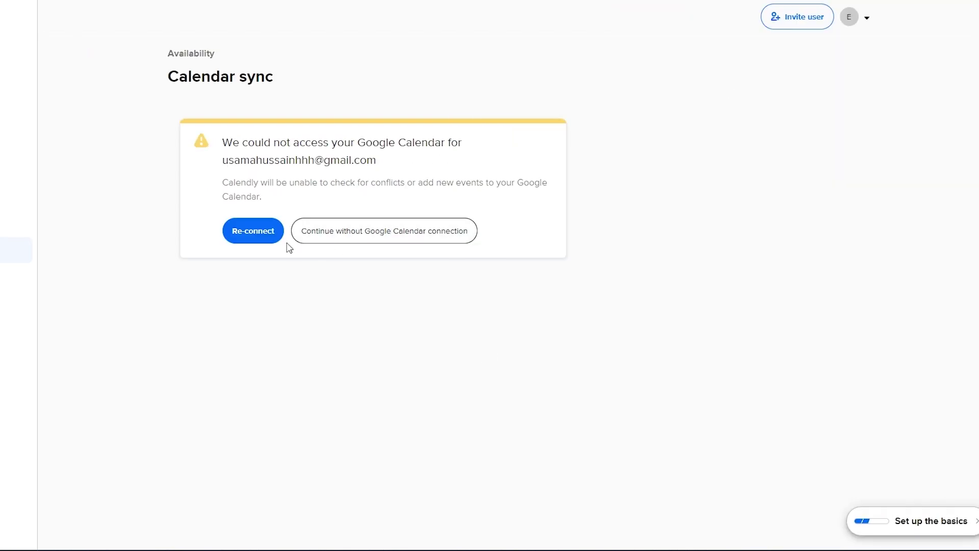
# Re-connect Google Calendar by choosing the Google account and allowing Calendly access
pyautogui.click(256, 241)
pyautogui.click(504, 227)
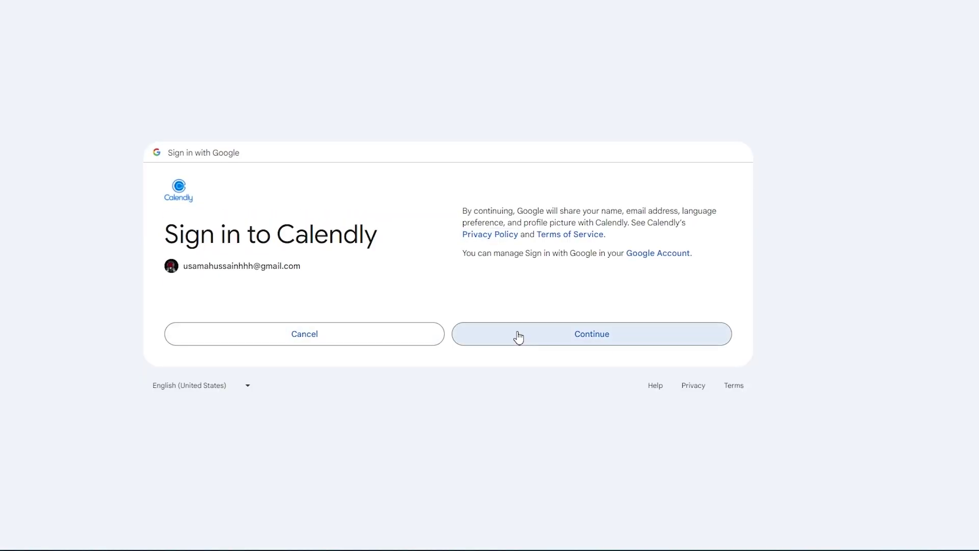
pyautogui.click(520, 340)
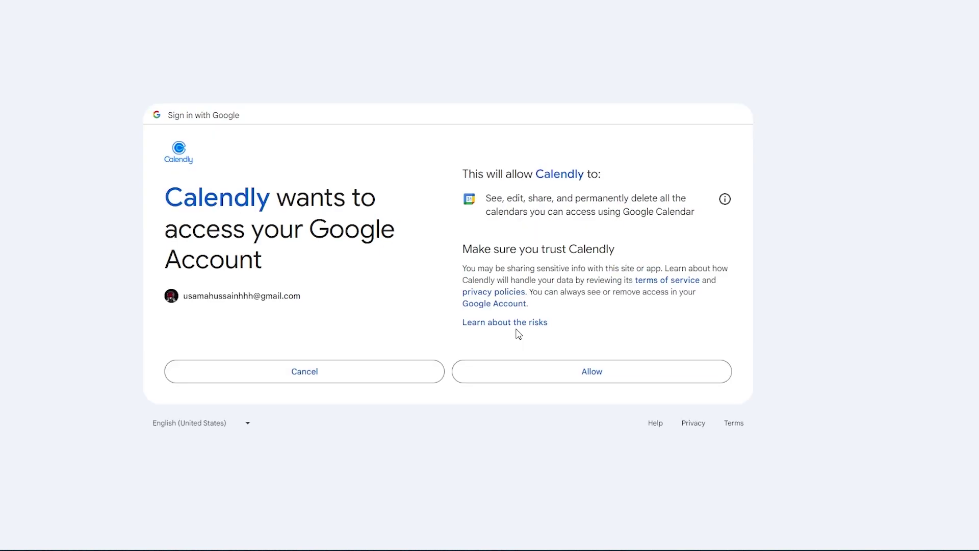
pyautogui.click(551, 378)
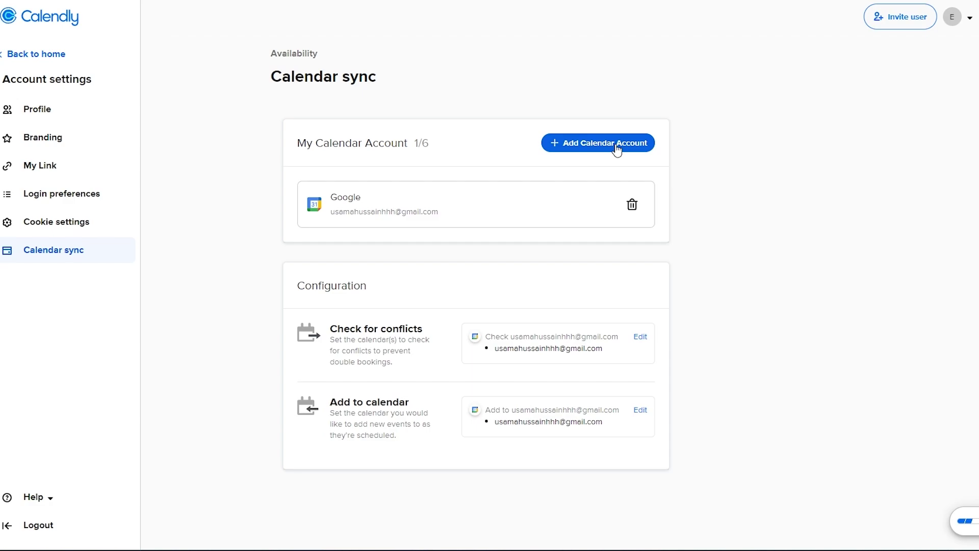
# Review the Configuration section's conflict-checking settings for the connected calendar
pyautogui.moveTo(303, 287); pyautogui.dragTo(374, 292)
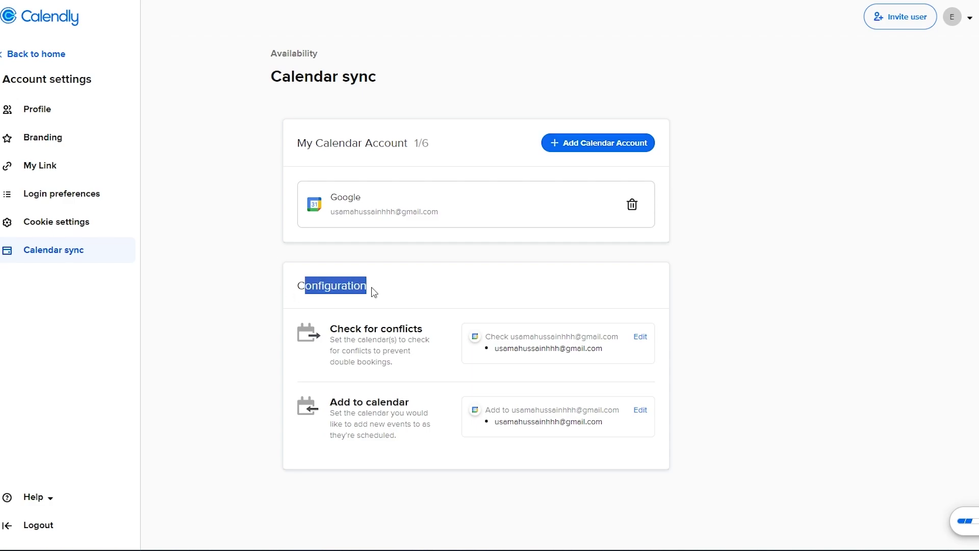
pyautogui.click(386, 291)
pyautogui.moveTo(333, 337); pyautogui.dragTo(427, 363)
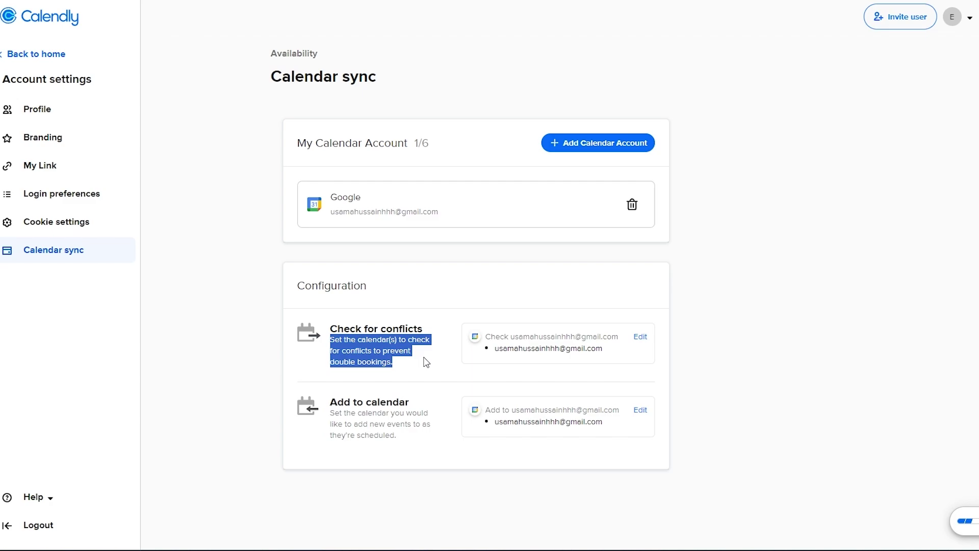
pyautogui.click(407, 391)
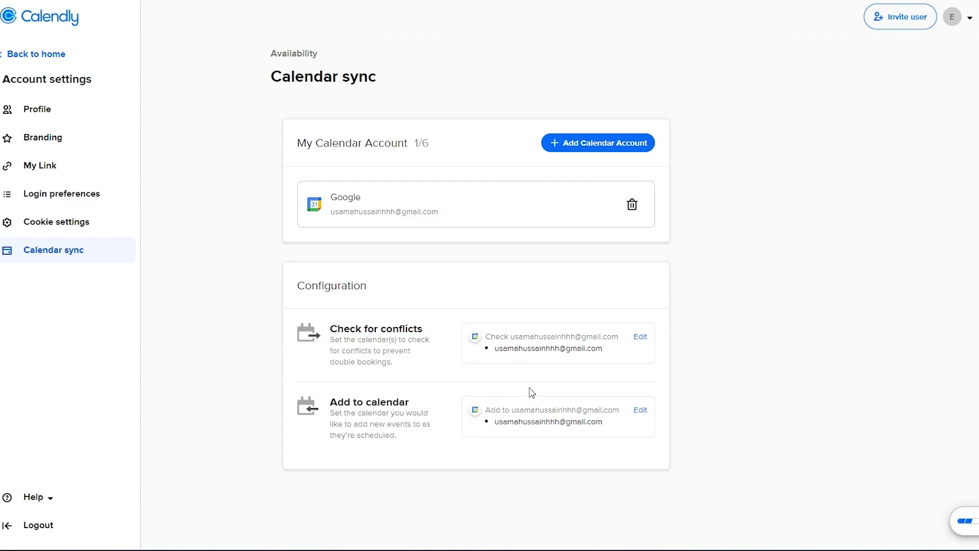
# Delete the Therapy session and Interview event types from the home page
pyautogui.click(45, 54)
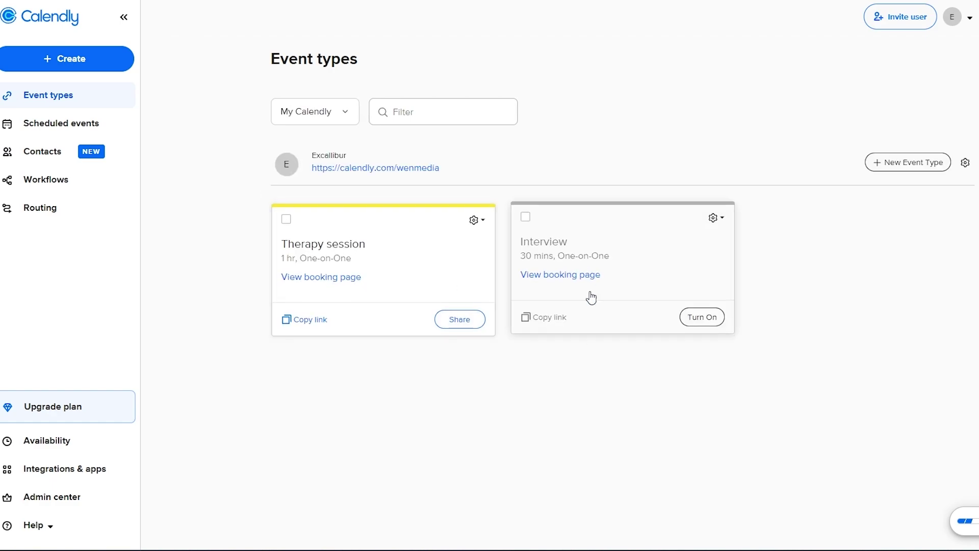
pyautogui.keyDown('shift'); pyautogui.click(526, 217); pyautogui.keyUp('shift')
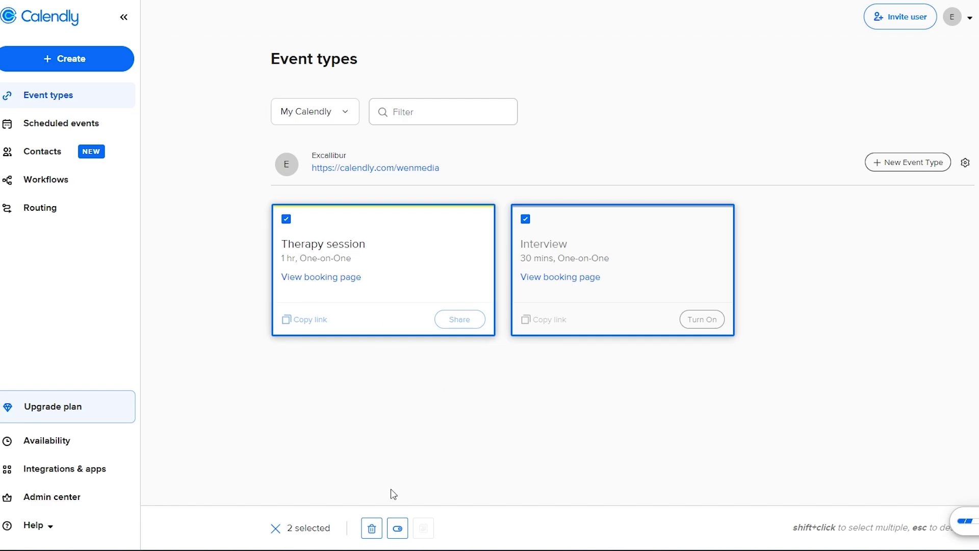
pyautogui.click(373, 529)
pyautogui.click(627, 174)
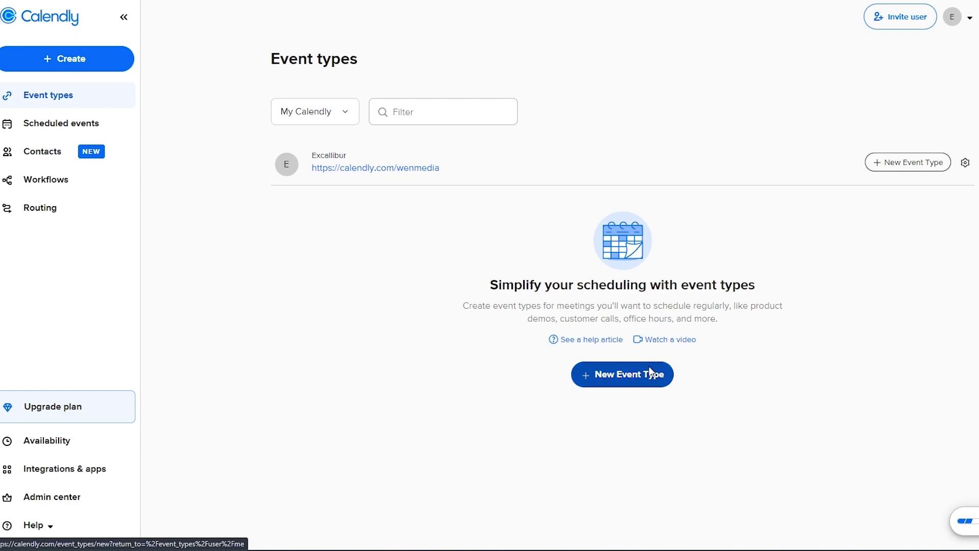
# Start a new One-on-One event type
pyautogui.click(653, 371)
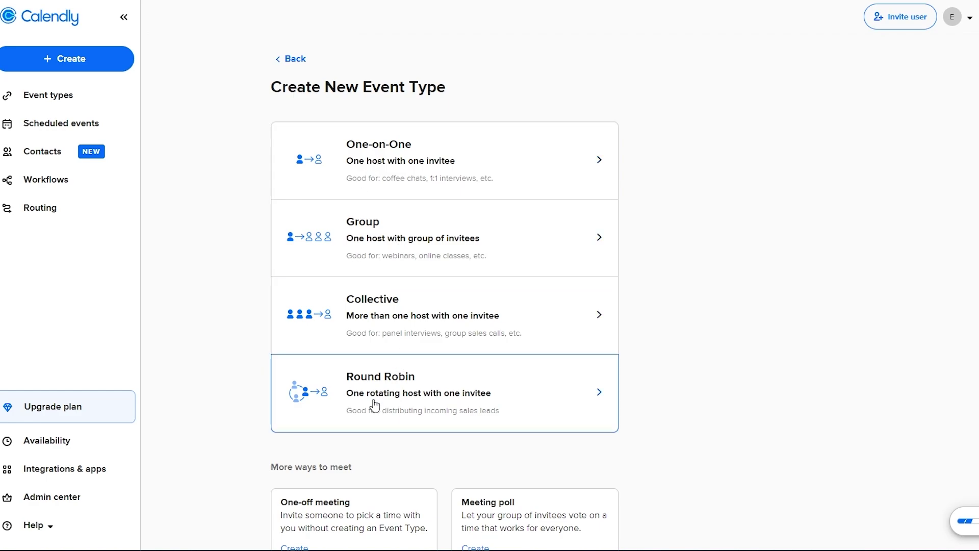
pyautogui.scroll(-1, 375, 406)
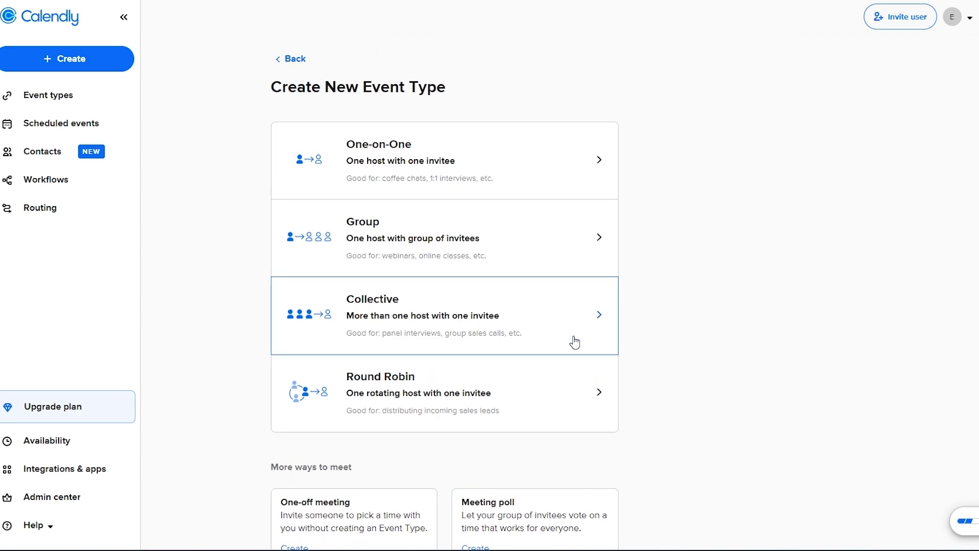
pyautogui.click(451, 162)
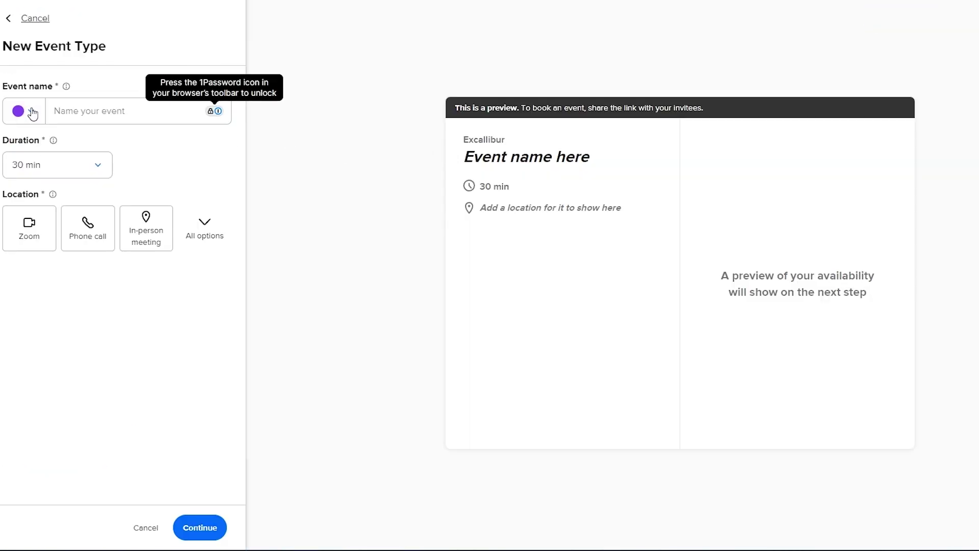
# Name the event type 'Consultation Meeting', set its duration to 60 min, and browse location options
pyautogui.click(73, 111)
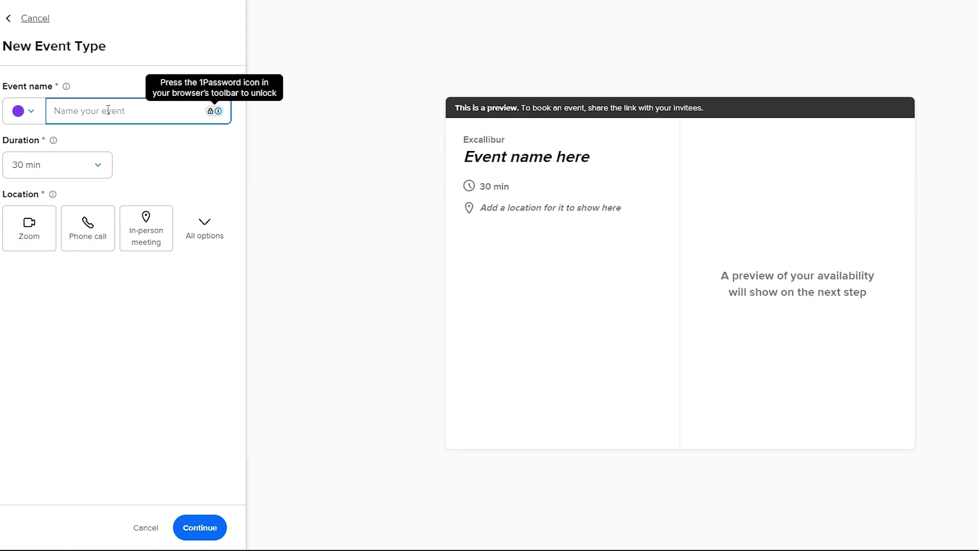
pyautogui.write('Consultation Meeting')
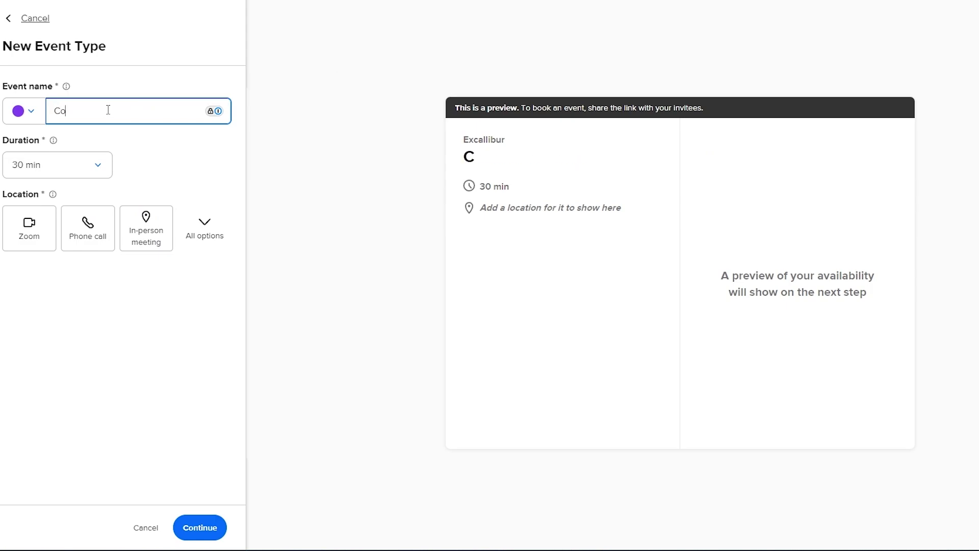
pyautogui.click(102, 176)
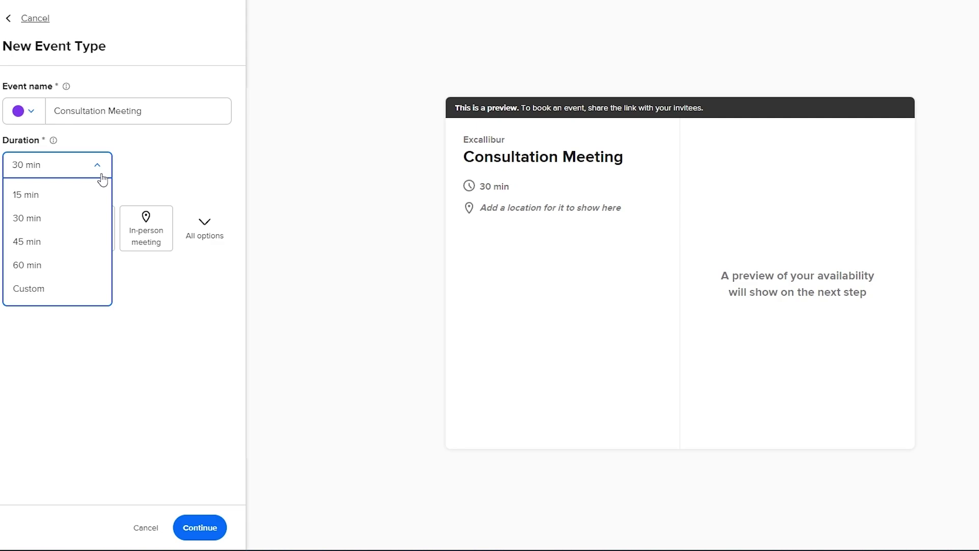
pyautogui.click(46, 271)
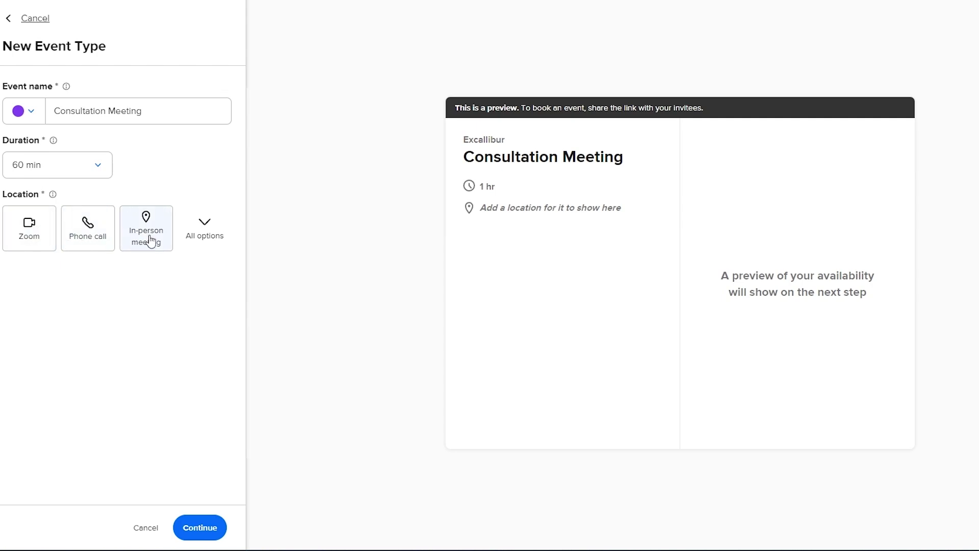
pyautogui.click(213, 227)
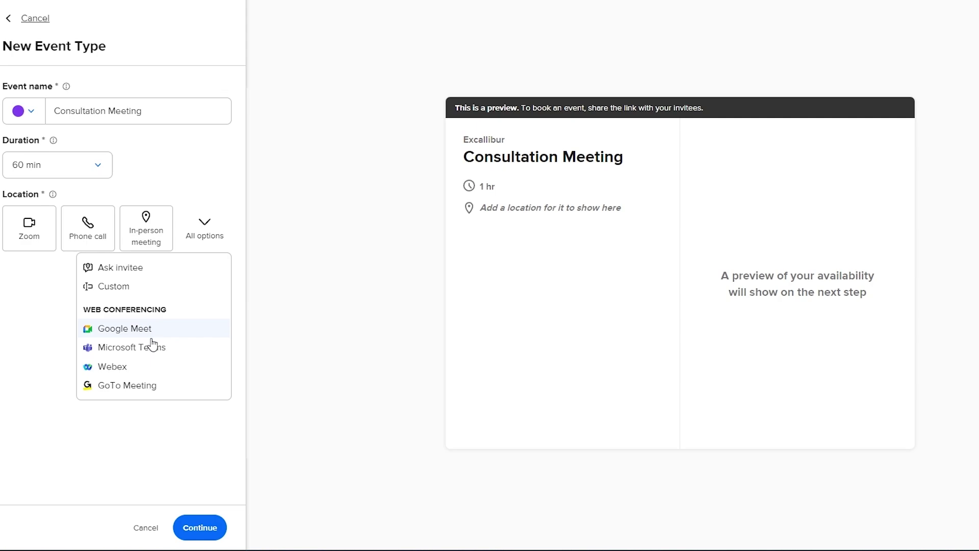
pyautogui.click(126, 437)
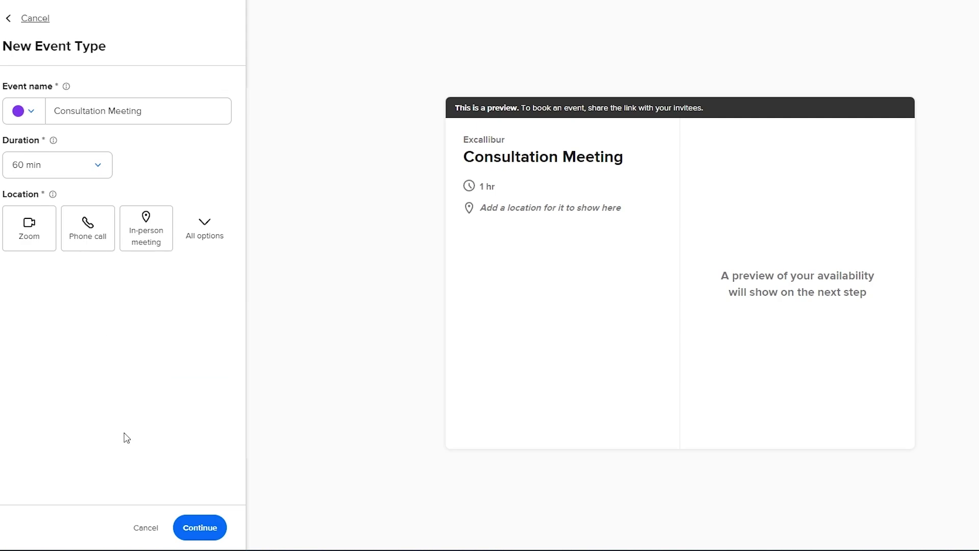
# Set an in-person location whose address is a note about meeting at the cafe
pyautogui.click(134, 247)
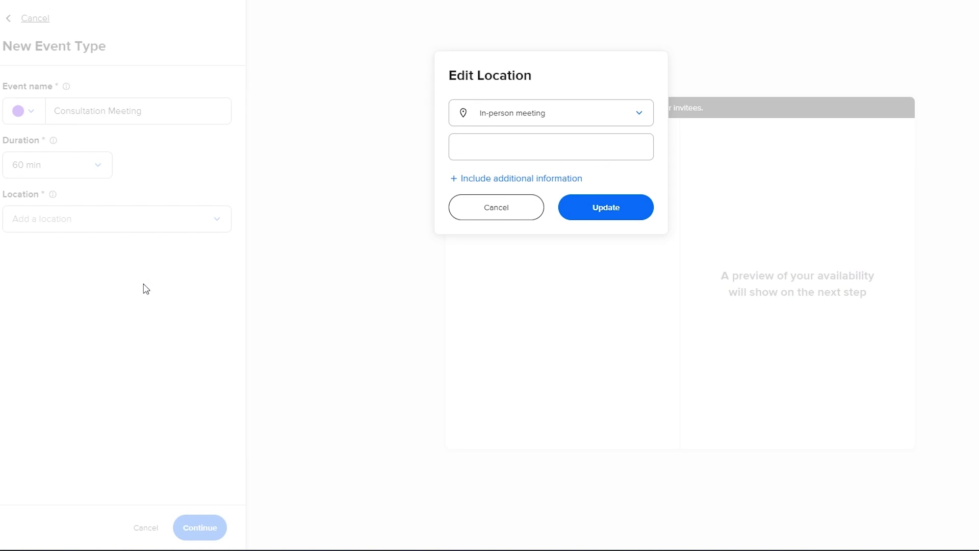
pyautogui.click(505, 141)
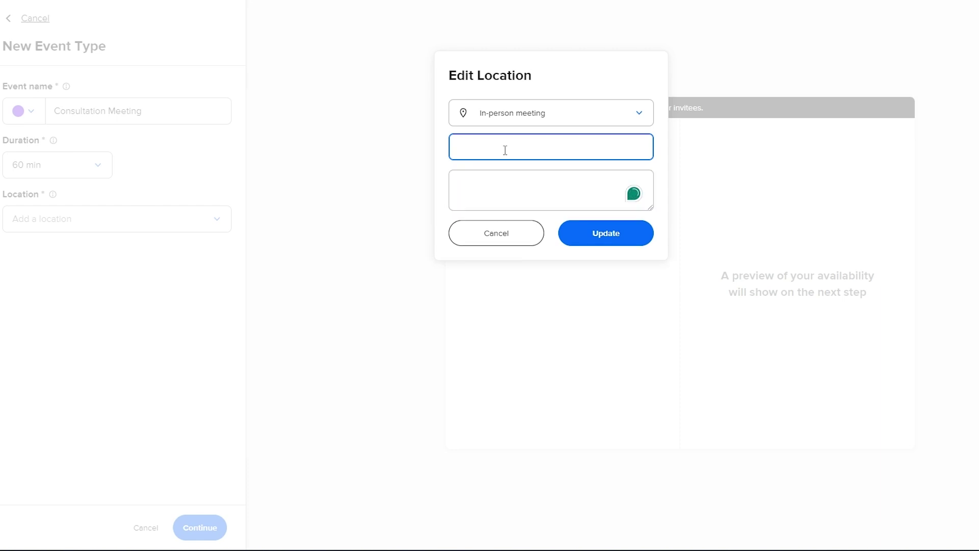
pyautogui.write('Meet John at the cafe')
pyautogui.click(637, 244)
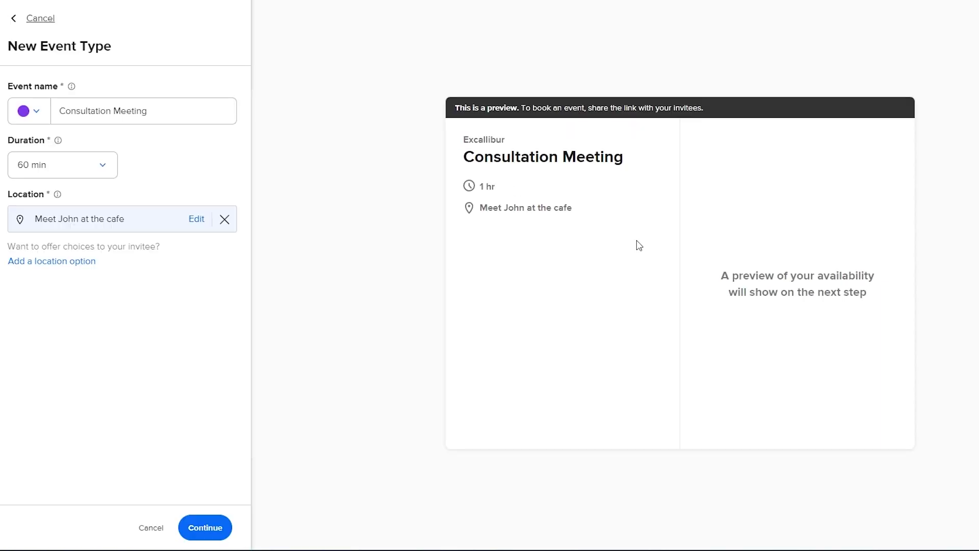
pyautogui.moveTo(484, 201); pyautogui.dragTo(587, 219)
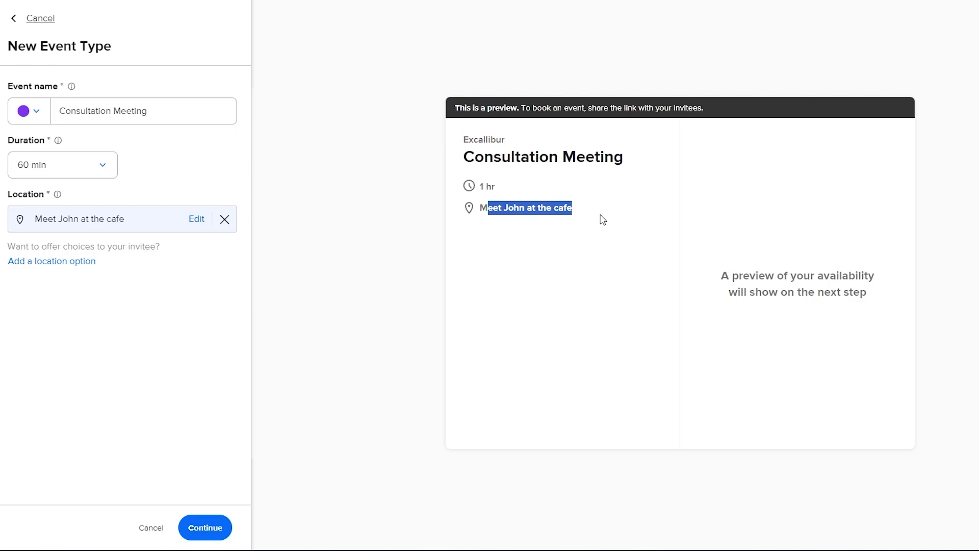
# Preview the July 15 available times, then finish and return to Event types
pyautogui.click(170, 309)
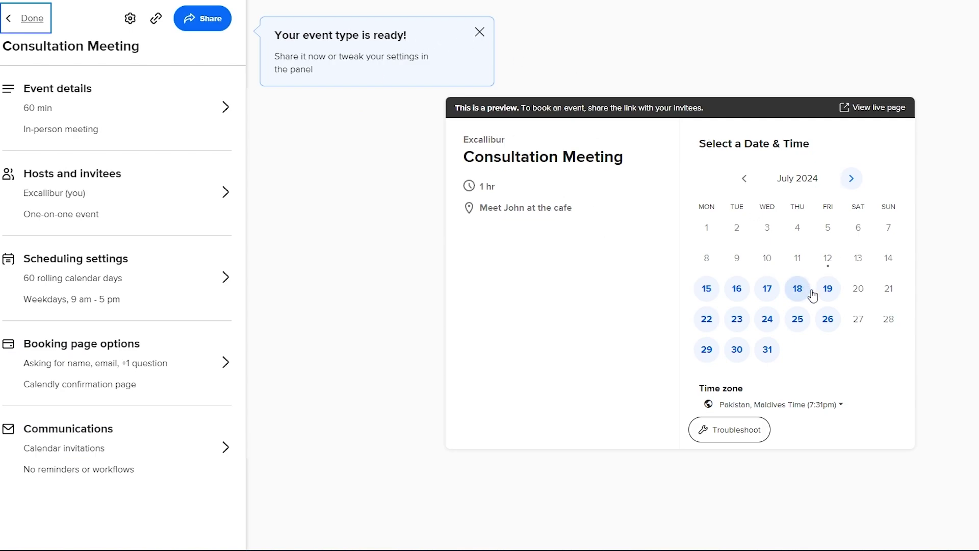
pyautogui.click(719, 294)
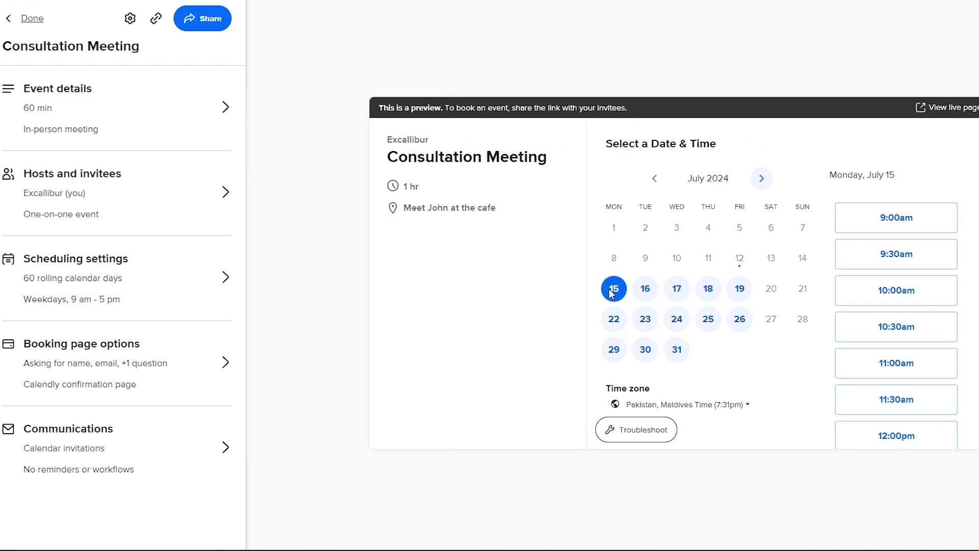
pyautogui.scroll(-5, 909, 422)
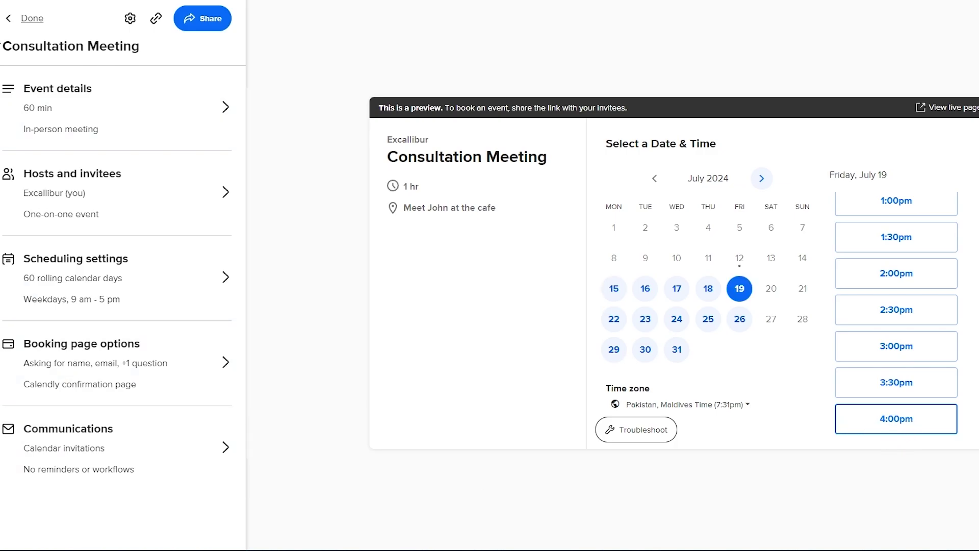
pyautogui.click(23, 23)
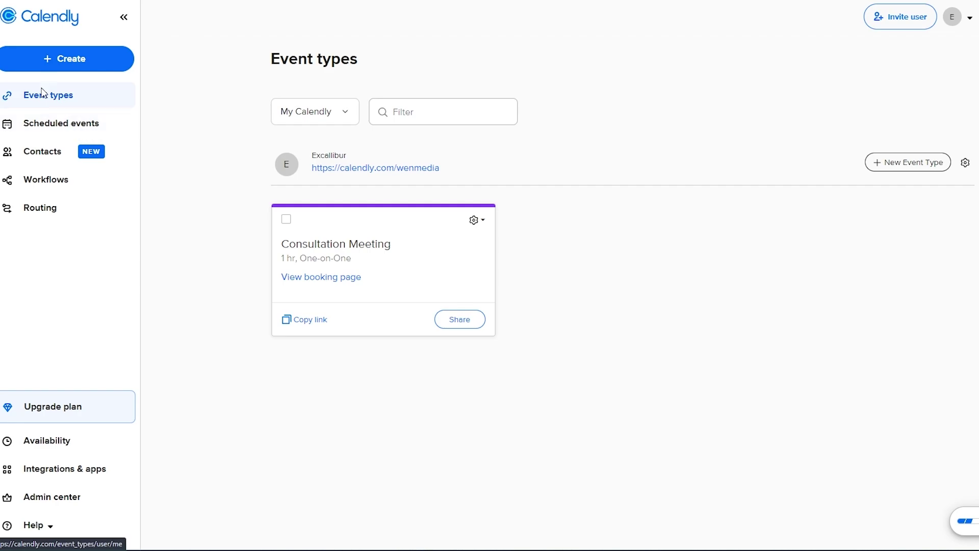
# Check the Upcoming, Pending, Past and Date Range views of Scheduled events, then go to Contacts
pyautogui.click(40, 124)
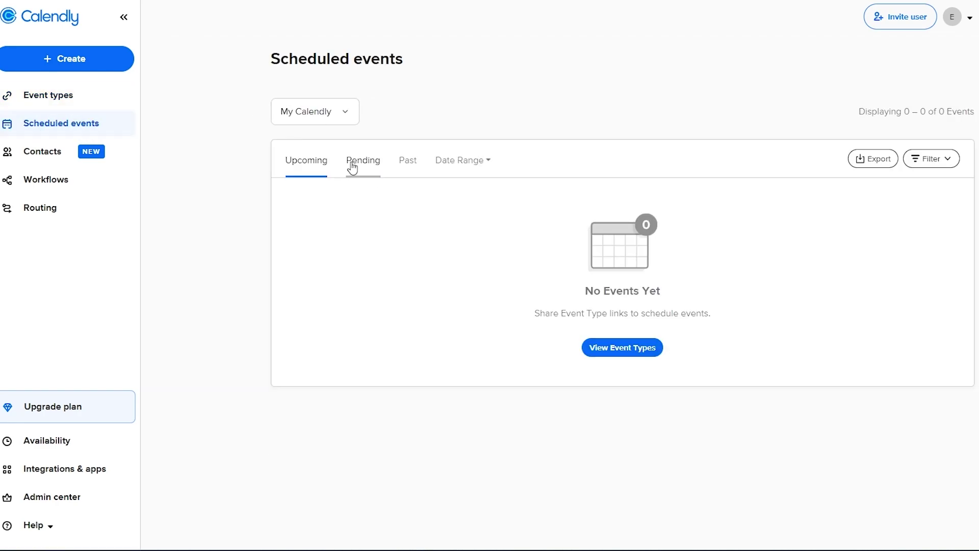
pyautogui.click(358, 166)
pyautogui.click(407, 166)
pyautogui.click(442, 166)
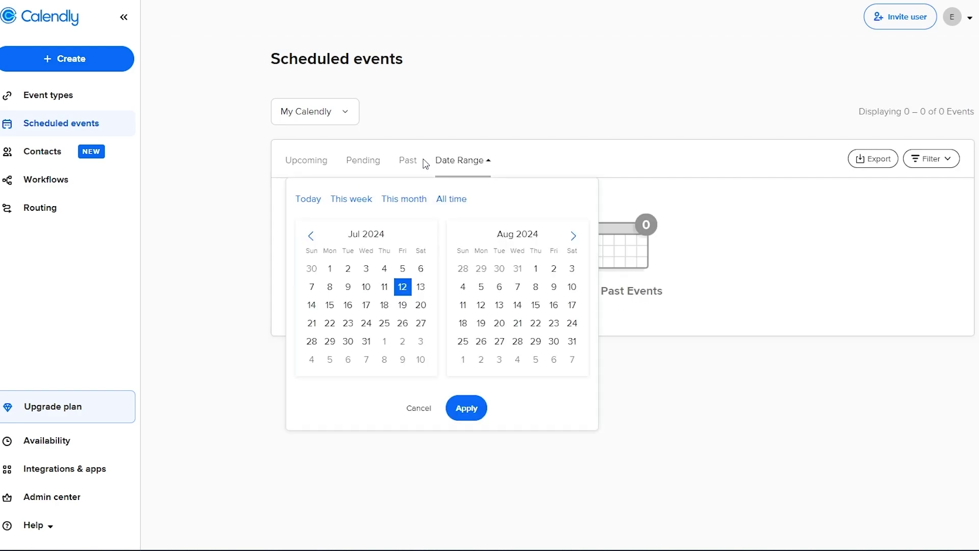
pyautogui.click(493, 161)
pyautogui.click(310, 161)
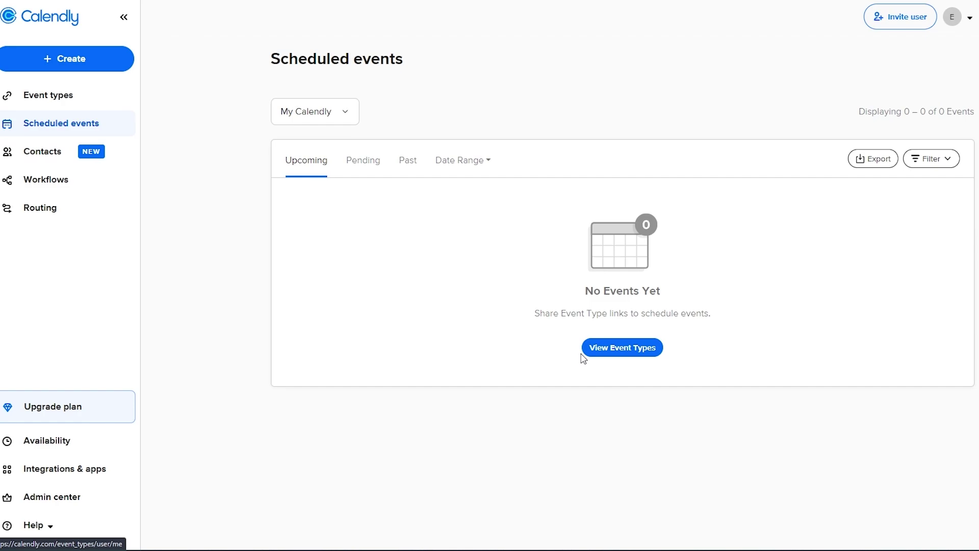
pyautogui.click(612, 351)
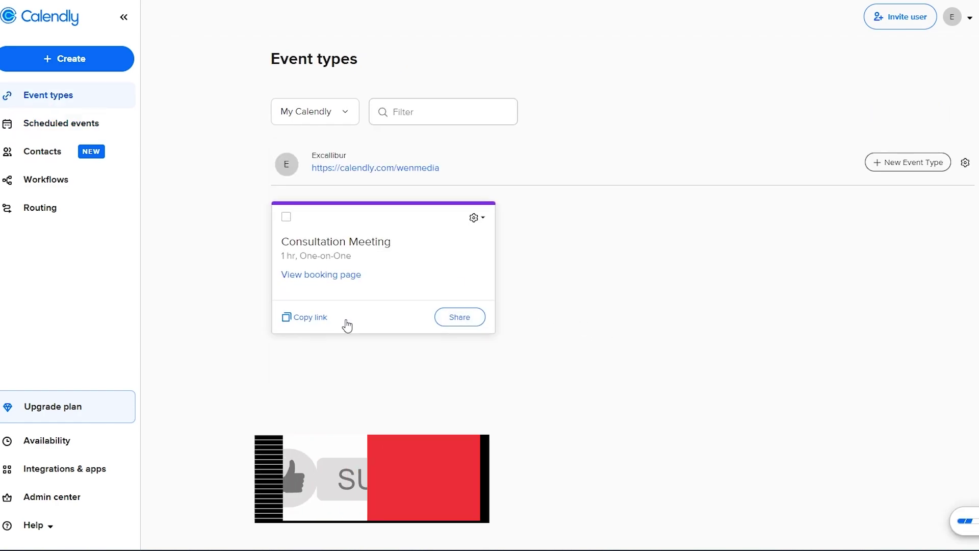
pyautogui.click(21, 123)
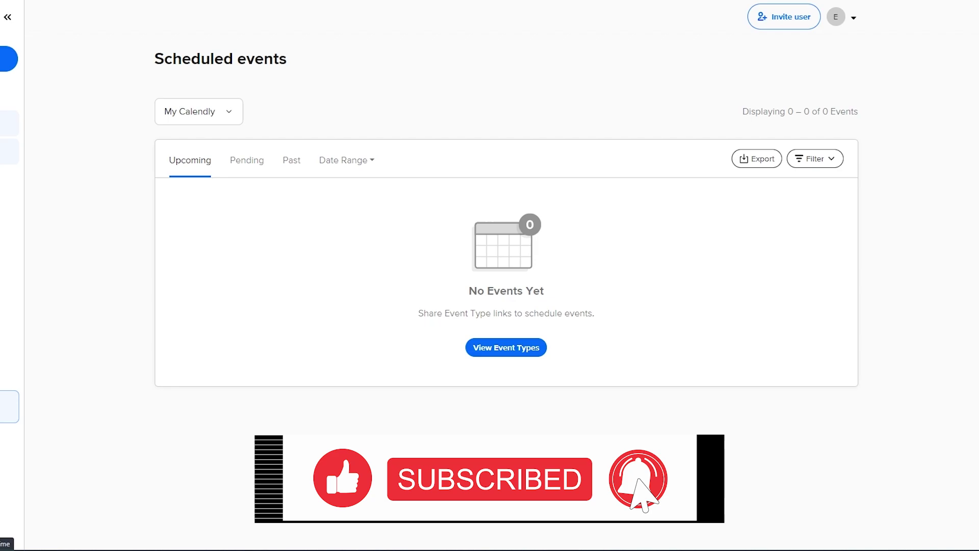
pyautogui.click(10, 151)
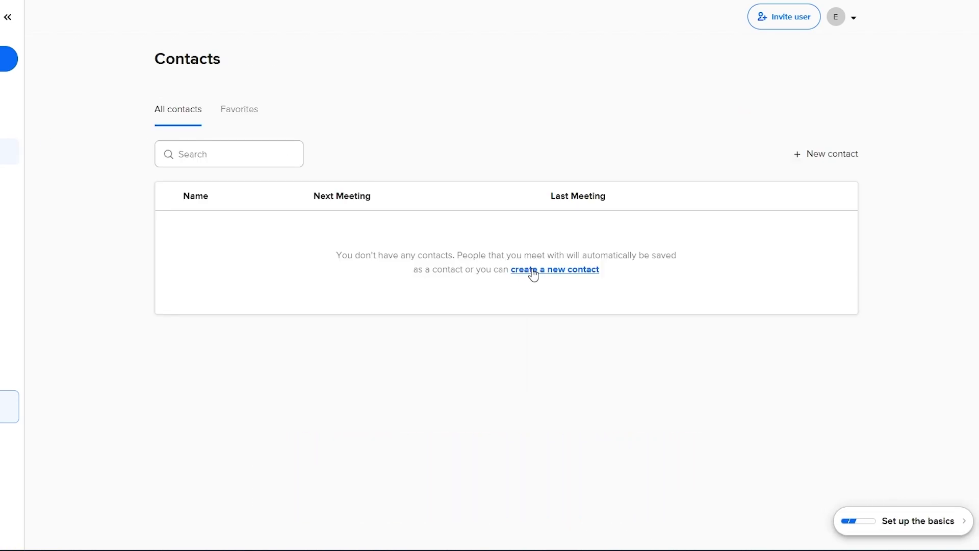
# Start a new contact, paste the contact's e-mail and enter the contact's full name
pyautogui.click(535, 276)
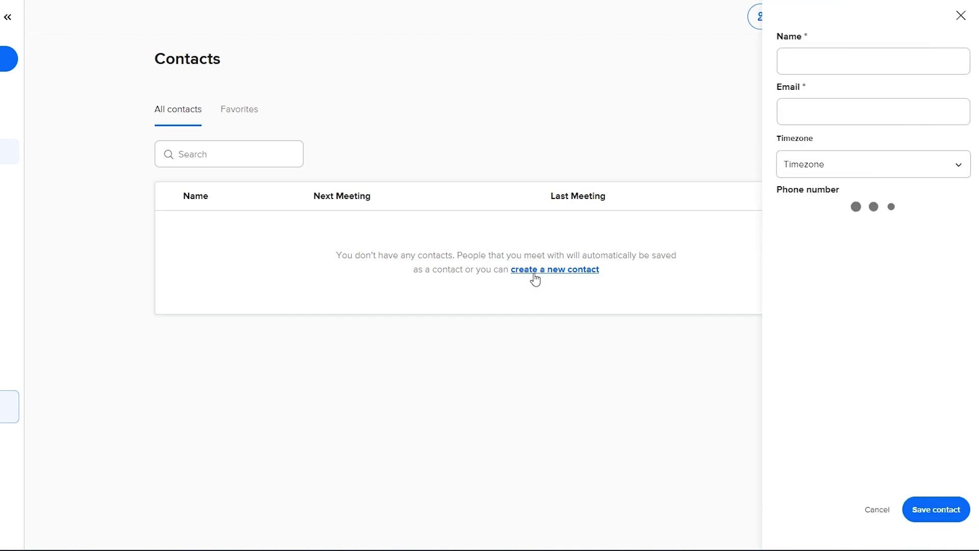
pyautogui.click(787, 65)
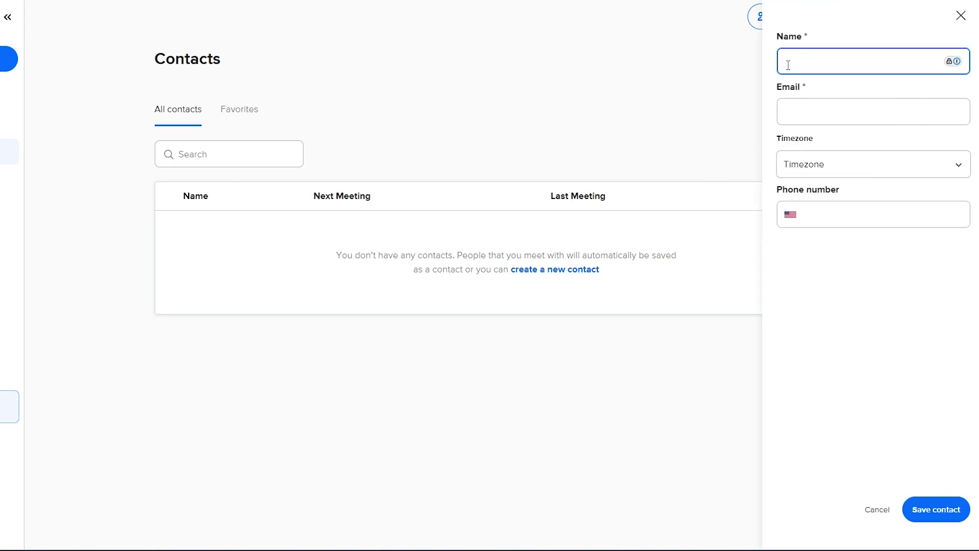
pyautogui.click(798, 115)
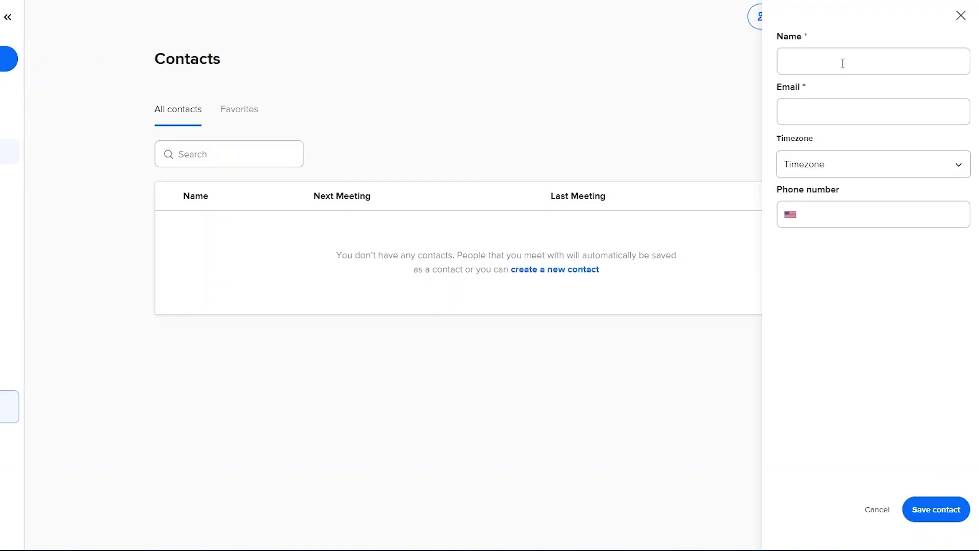
pyautogui.click(841, 61)
pyautogui.click(826, 115)
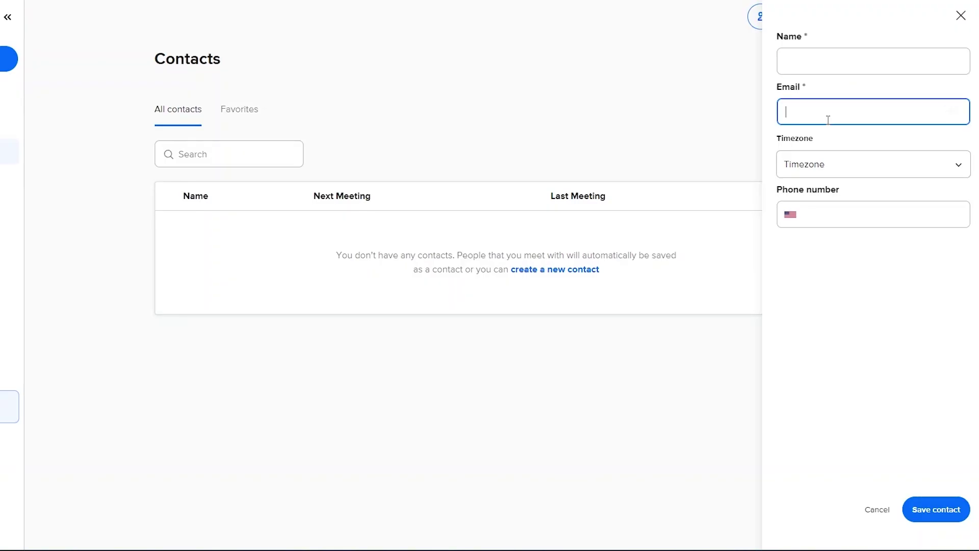
pyautogui.hotkey('ctrl', 'v')
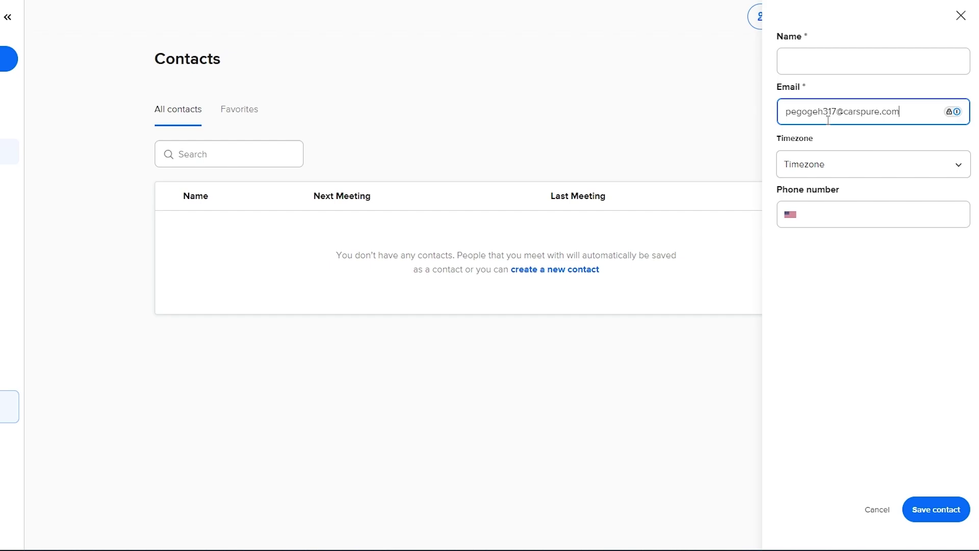
pyautogui.click(801, 57)
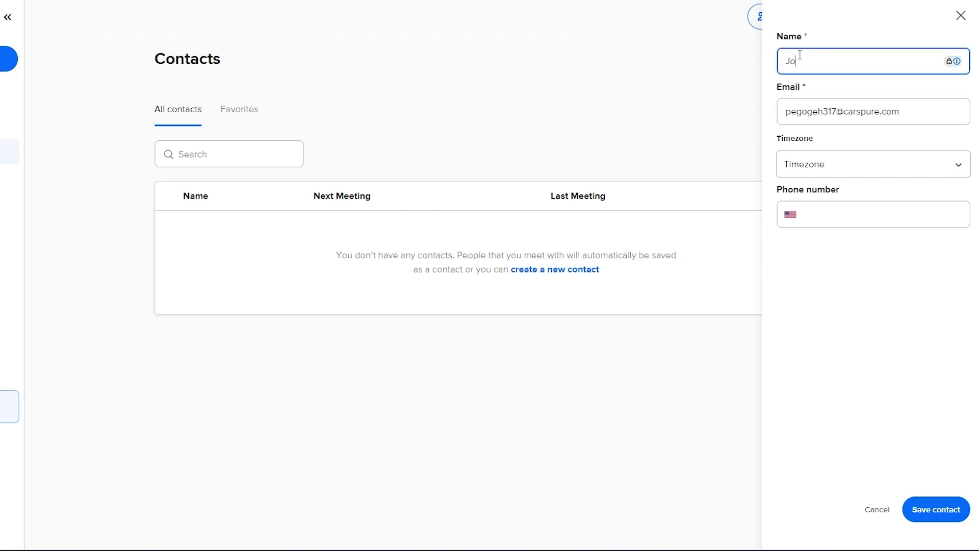
pyautogui.write('John Doe')
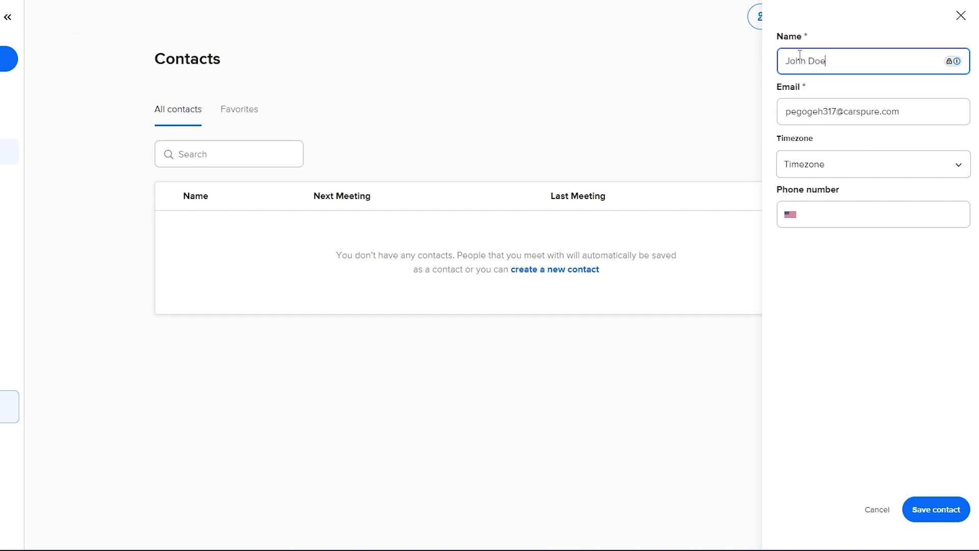
# Set the contact's timezone to Pacific Time, leave phone empty, and save the contact
pyautogui.click(797, 162)
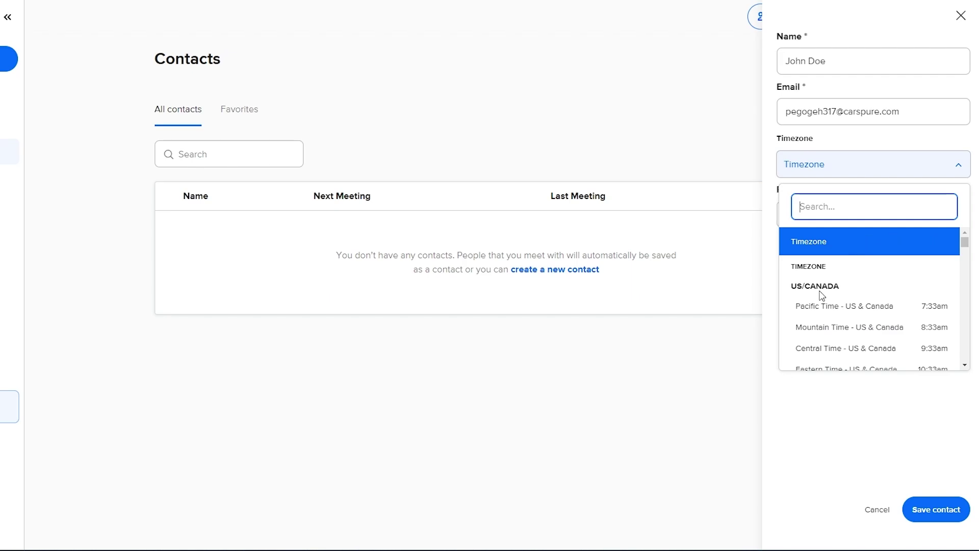
pyautogui.click(818, 309)
pyautogui.click(830, 217)
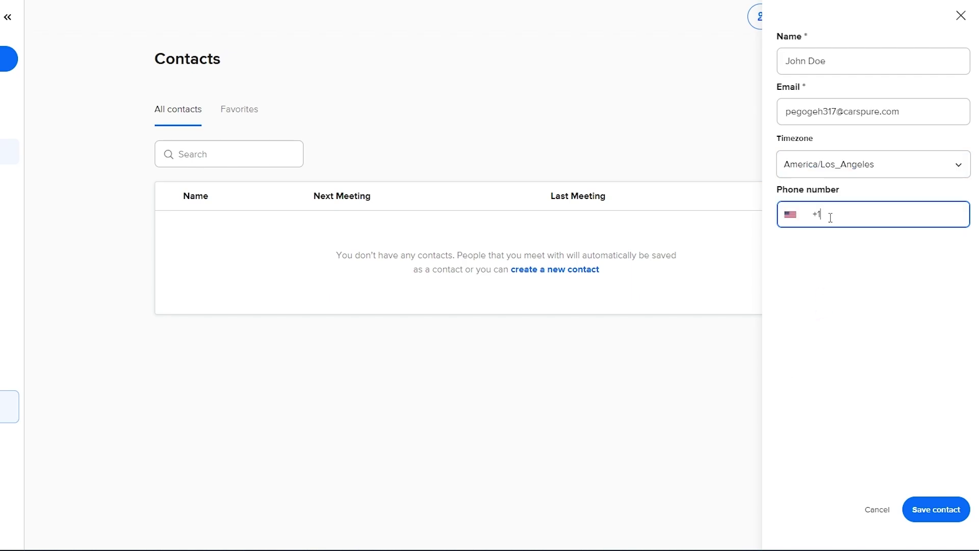
pyautogui.click(873, 257)
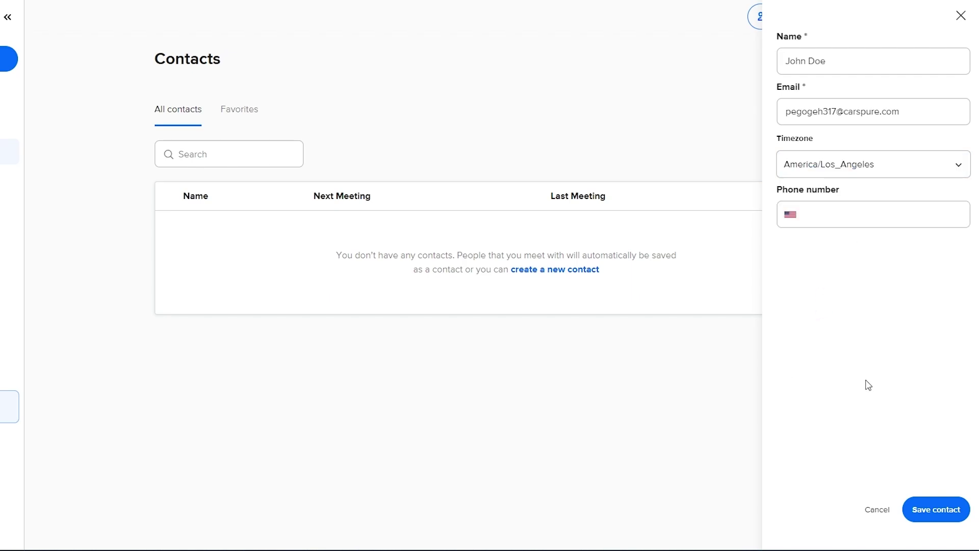
pyautogui.click(924, 515)
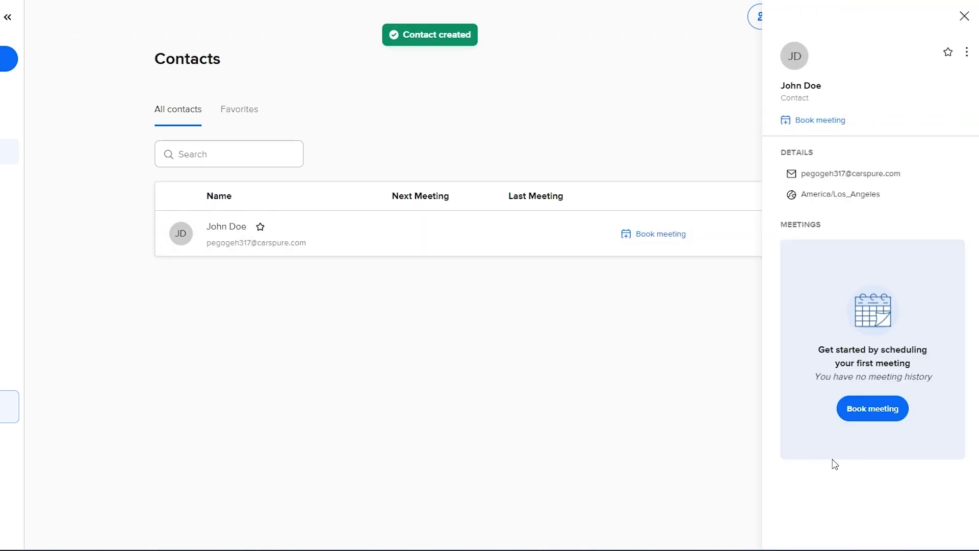
# Book a Consultation Meeting with the contact for Monday, July 15 at 4:00pm
pyautogui.click(869, 408)
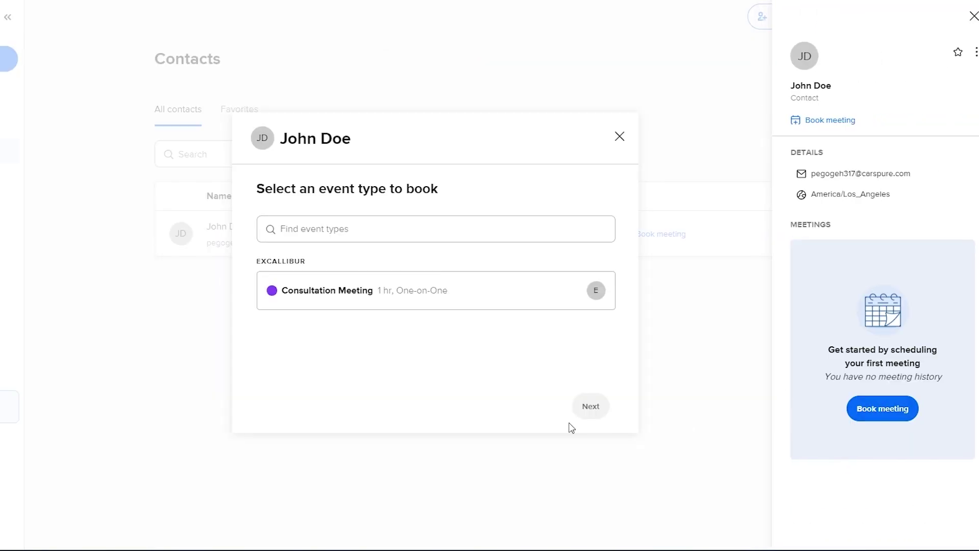
pyautogui.click(328, 306)
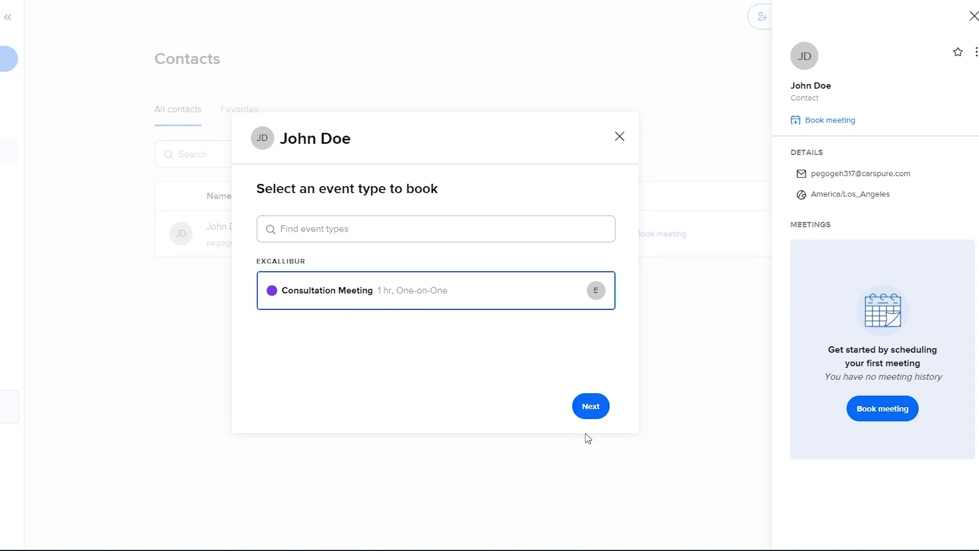
pyautogui.click(587, 406)
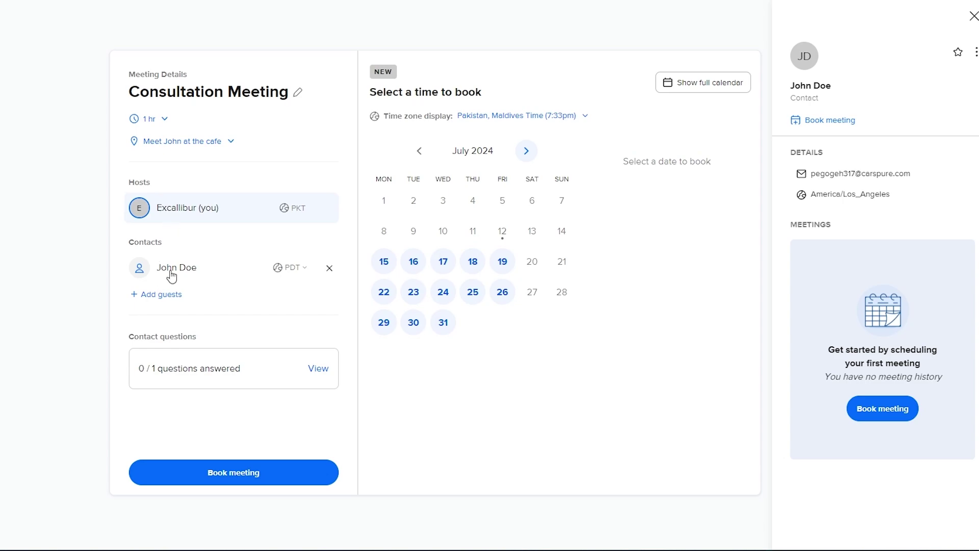
pyautogui.click(388, 263)
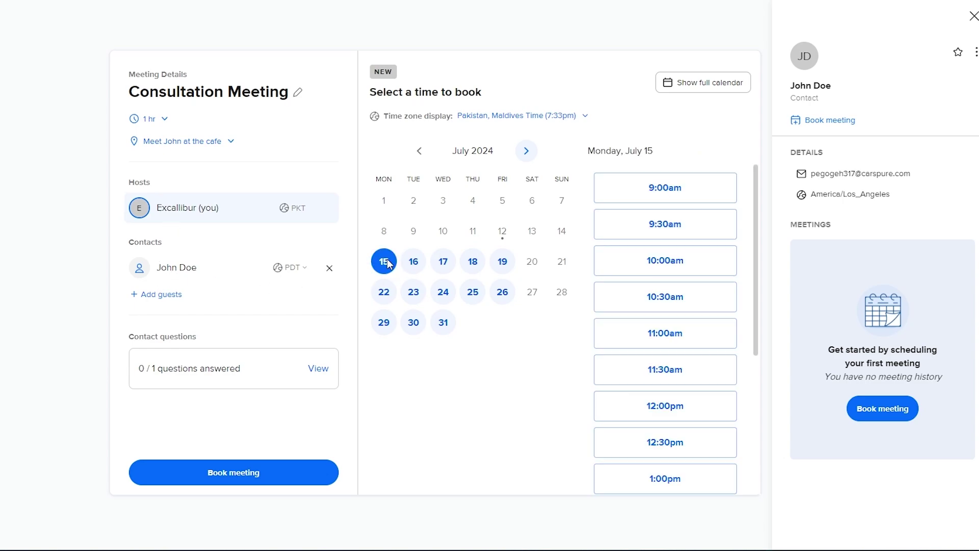
pyautogui.click(641, 478)
pyautogui.scroll(-5, 673, 408)
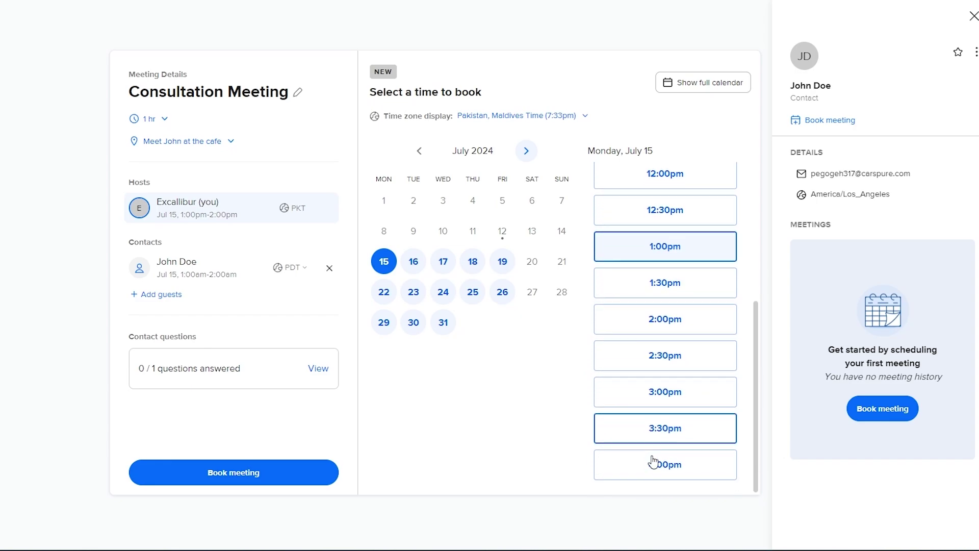
pyautogui.click(654, 467)
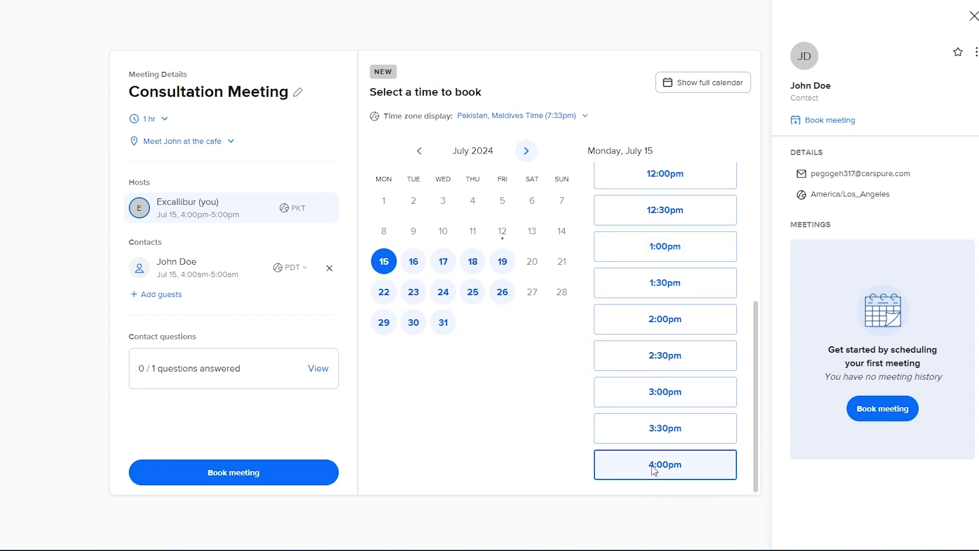
pyautogui.click(210, 474)
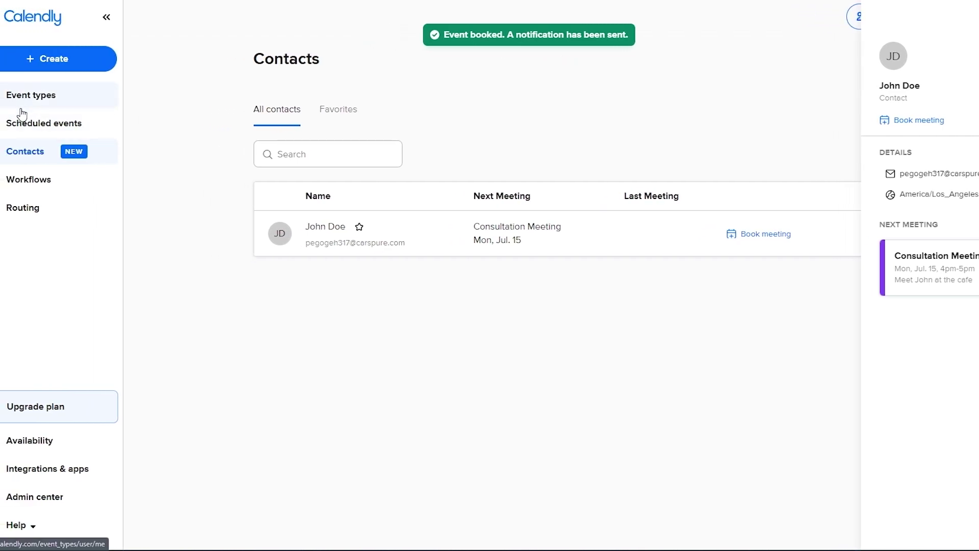
# Open the Workflows page via Scheduled events and scroll down to its upgrade prompt
pyautogui.click(20, 123)
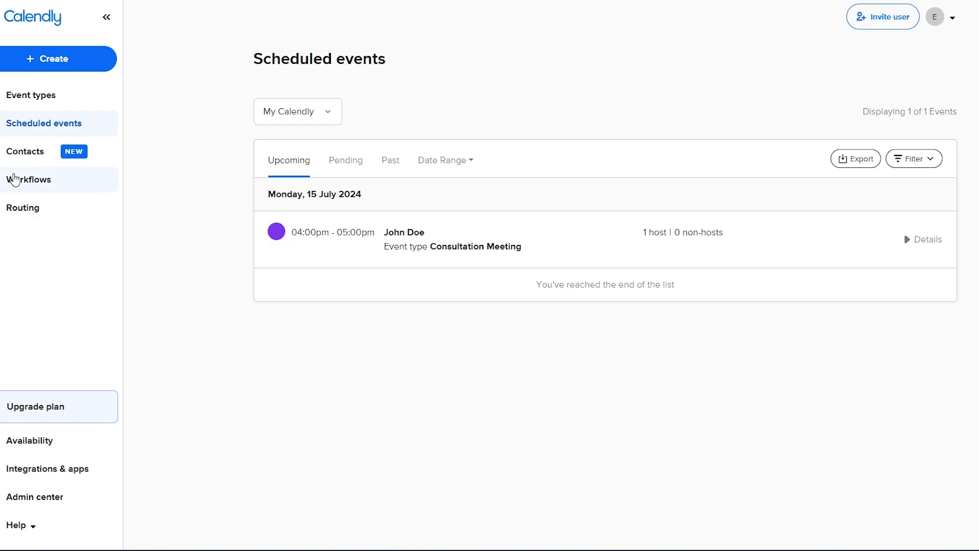
pyautogui.click(28, 184)
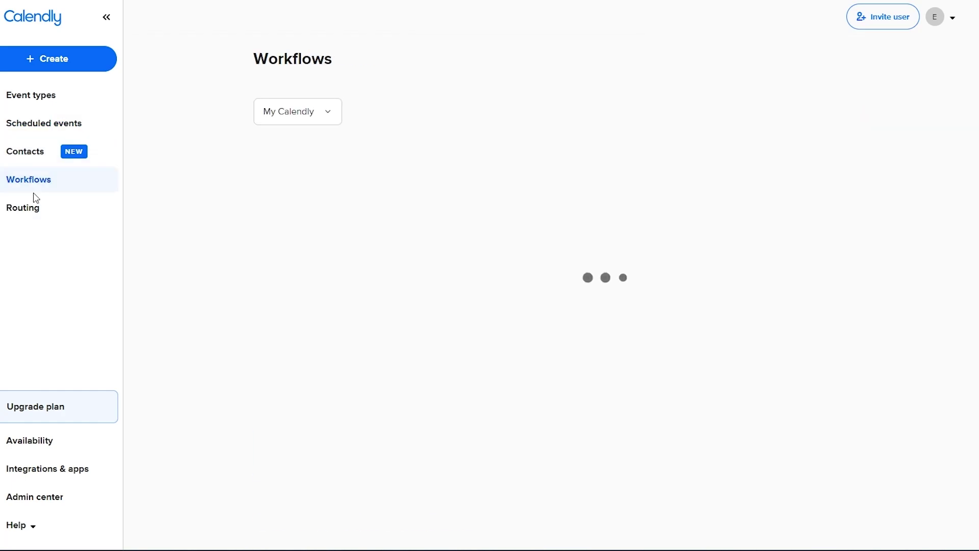
pyautogui.scroll(-3, 346, 300)
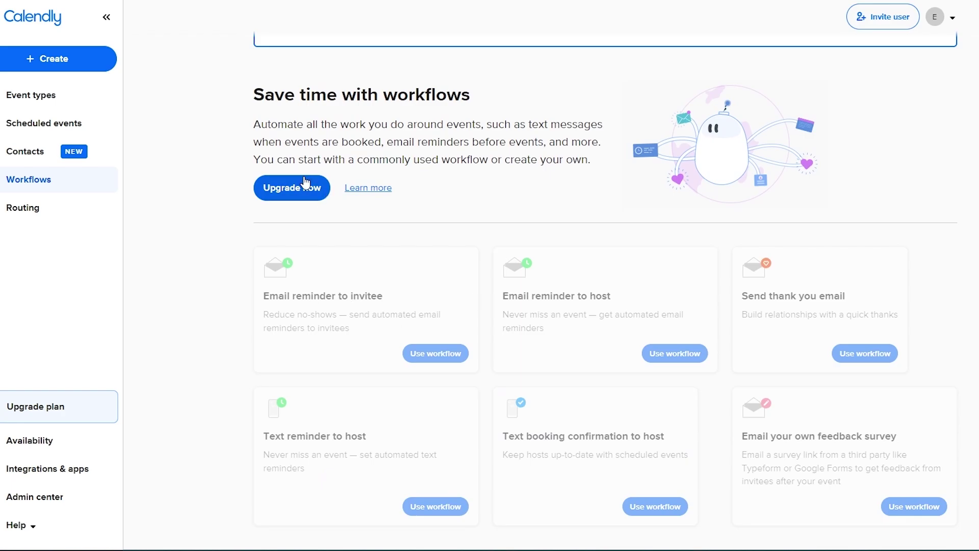
pyautogui.rightClick(205, 194)
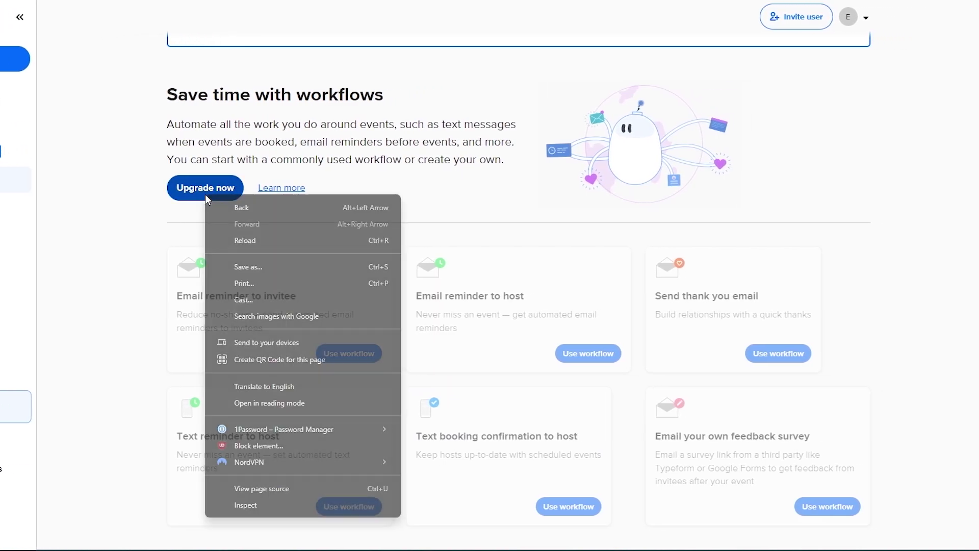
# Open the 'Choose a plan that fits' upgrade modal and look over the plans
pyautogui.press('Escape')
pyautogui.click(207, 195)
pyautogui.scroll(-1, 256, 250)
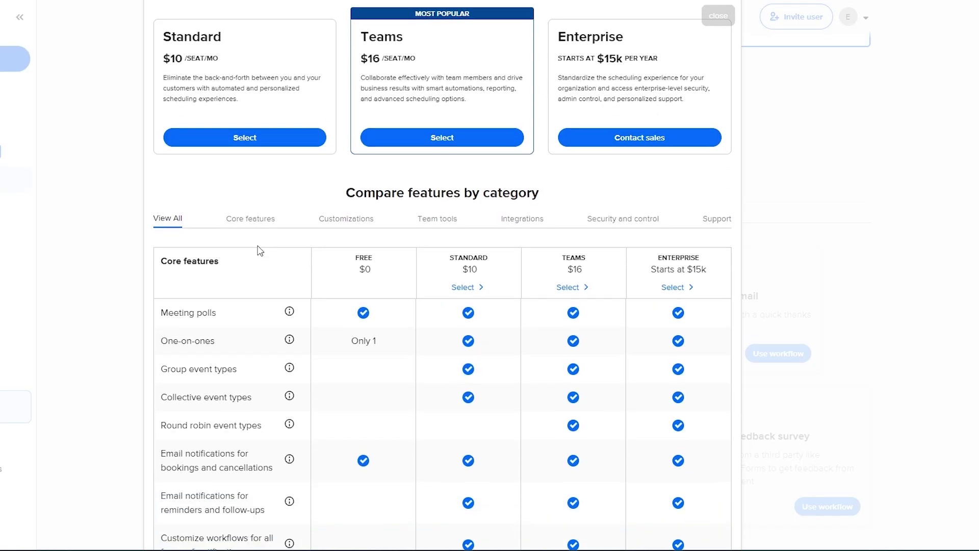
pyautogui.scroll(1, 256, 249)
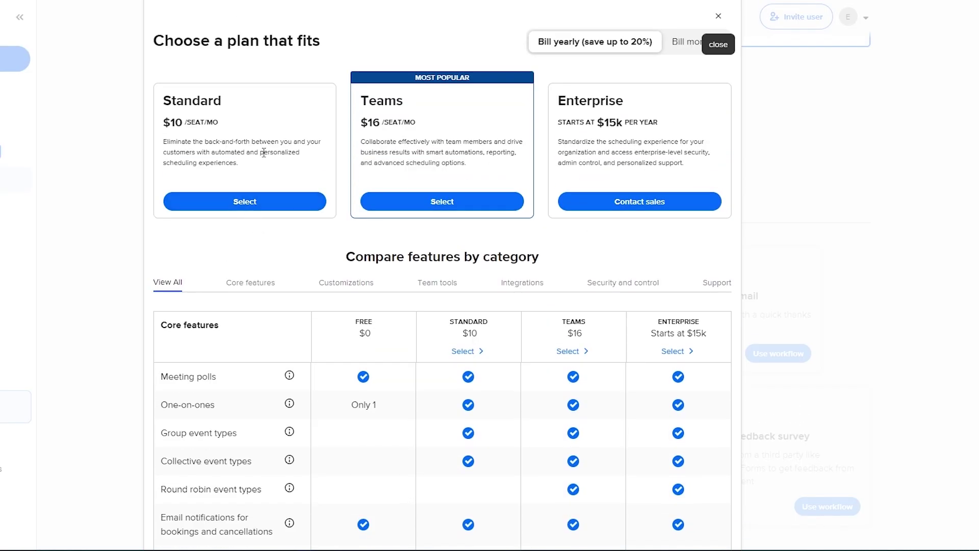
# Highlight the Standard plan's $10 price and the Teams plan's $16-per-seat price
pyautogui.doubleClick(171, 104)
pyautogui.moveTo(369, 102); pyautogui.dragTo(501, 102)
pyautogui.click(589, 100)
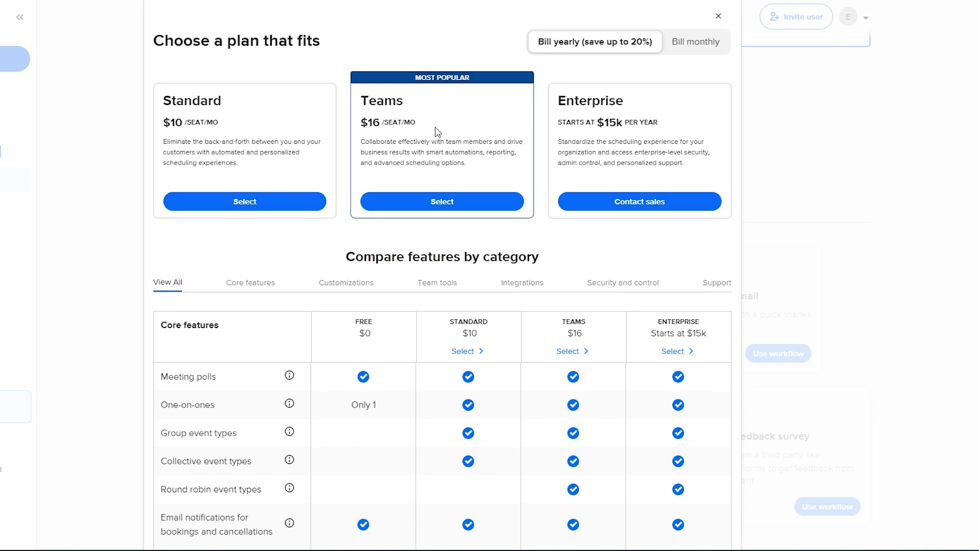
pyautogui.moveTo(163, 122); pyautogui.dragTo(219, 124)
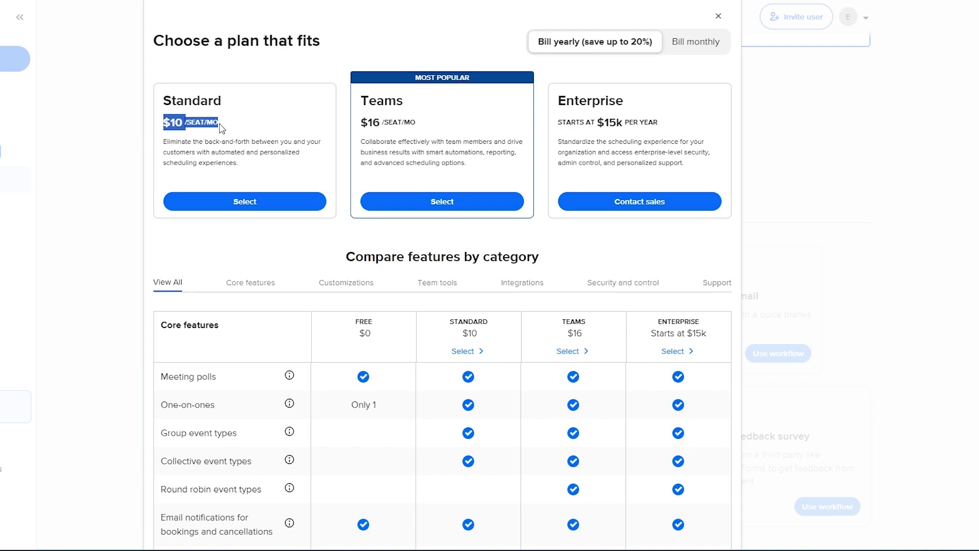
pyautogui.moveTo(360, 101); pyautogui.dragTo(484, 114)
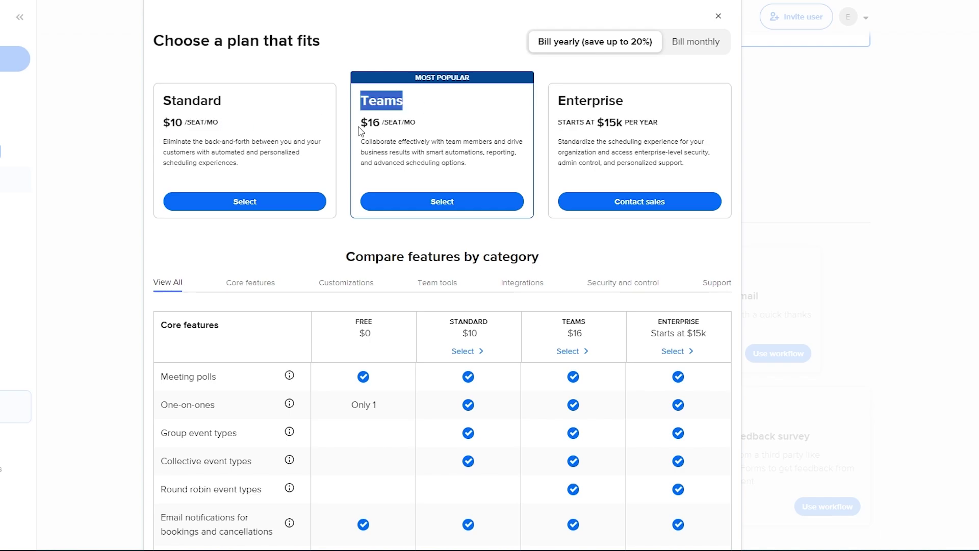
pyautogui.moveTo(361, 122); pyautogui.dragTo(412, 125)
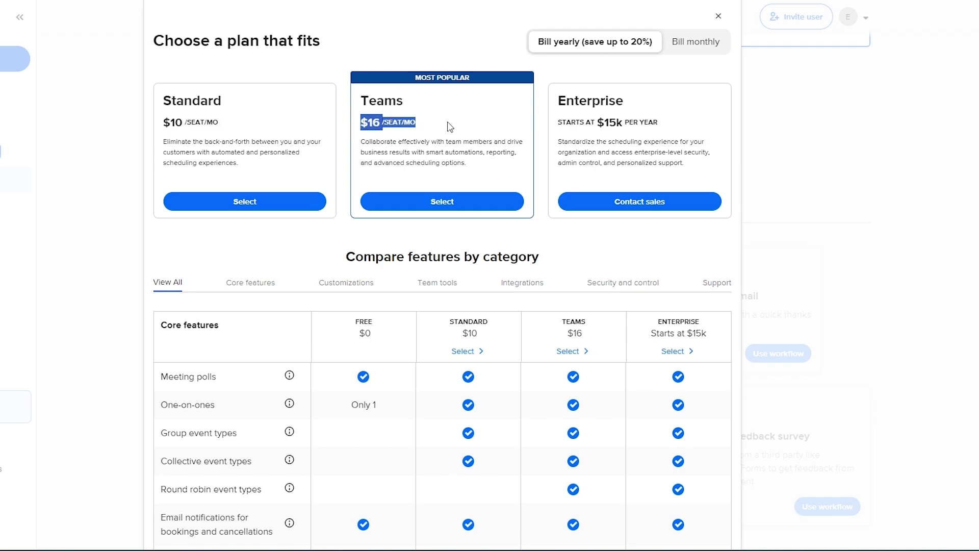
# Highlight the Enterprise plan and its starting price of $15k yearly
pyautogui.moveTo(559, 101); pyautogui.dragTo(684, 116)
pyautogui.click(607, 115)
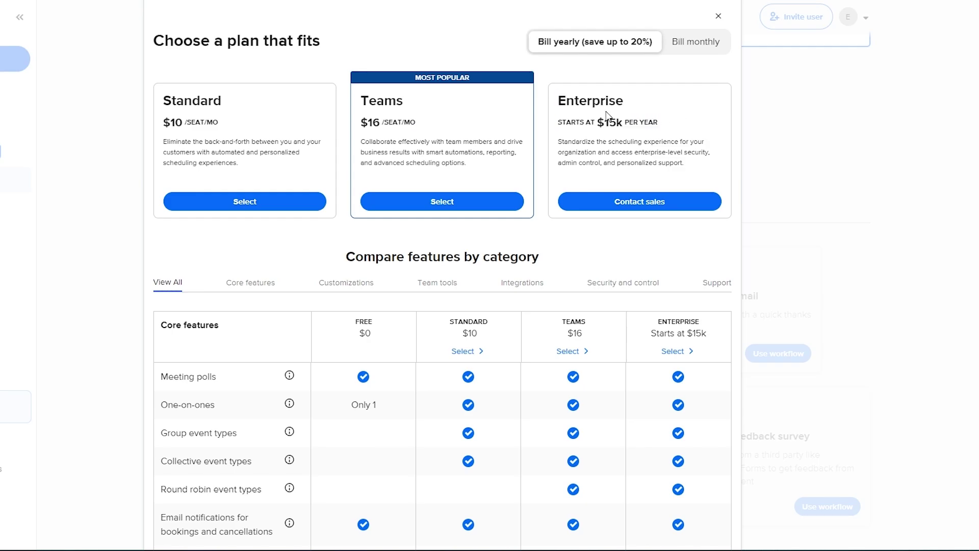
pyautogui.moveTo(576, 123); pyautogui.dragTo(669, 131)
pyautogui.click(669, 131)
pyautogui.scroll(-1, 262, 244)
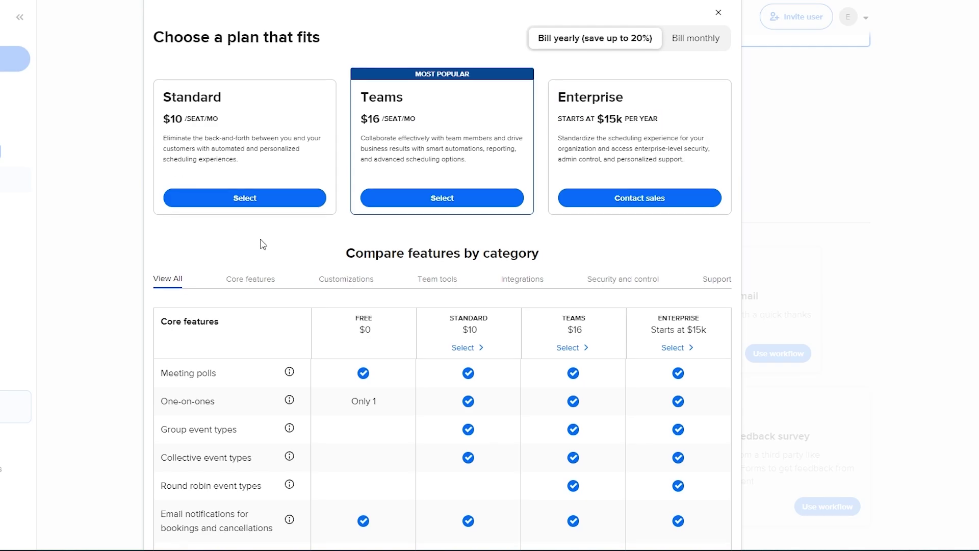
pyautogui.scroll(-2, 250, 232)
pyautogui.scroll(-2, 517, 201)
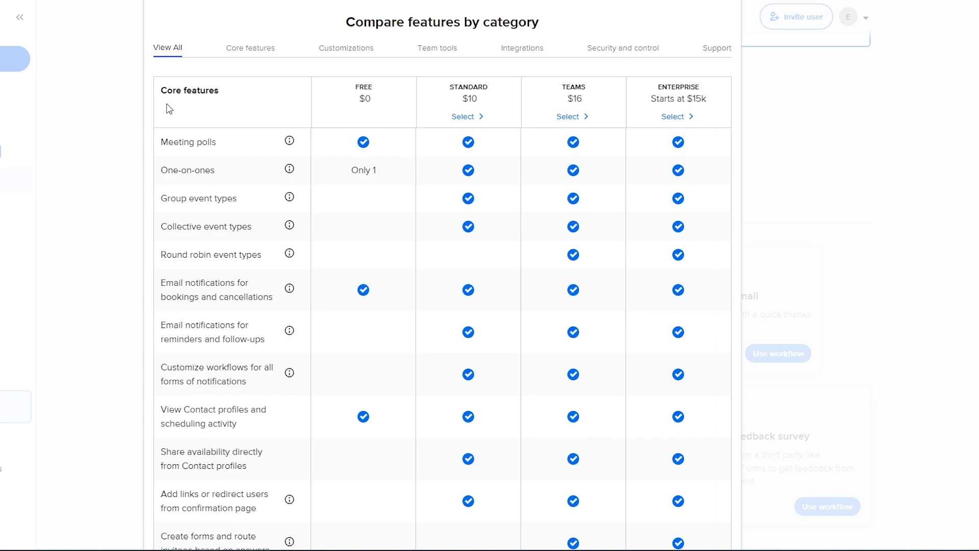
pyautogui.moveTo(168, 143); pyautogui.dragTo(401, 171)
pyautogui.click(372, 168)
pyautogui.moveTo(161, 199); pyautogui.dragTo(361, 210)
pyautogui.click(209, 229)
pyautogui.moveTo(187, 226); pyautogui.dragTo(248, 226)
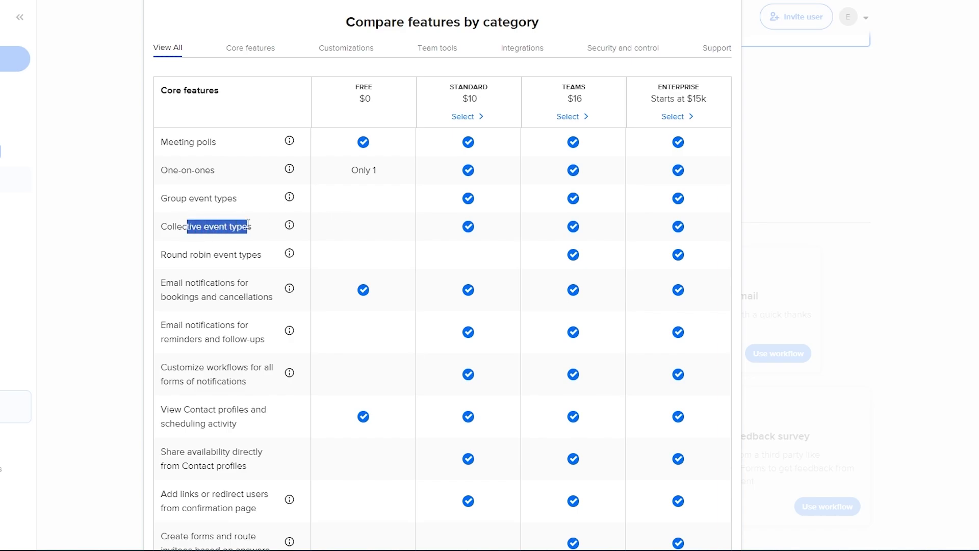
pyautogui.moveTo(166, 254); pyautogui.dragTo(253, 256)
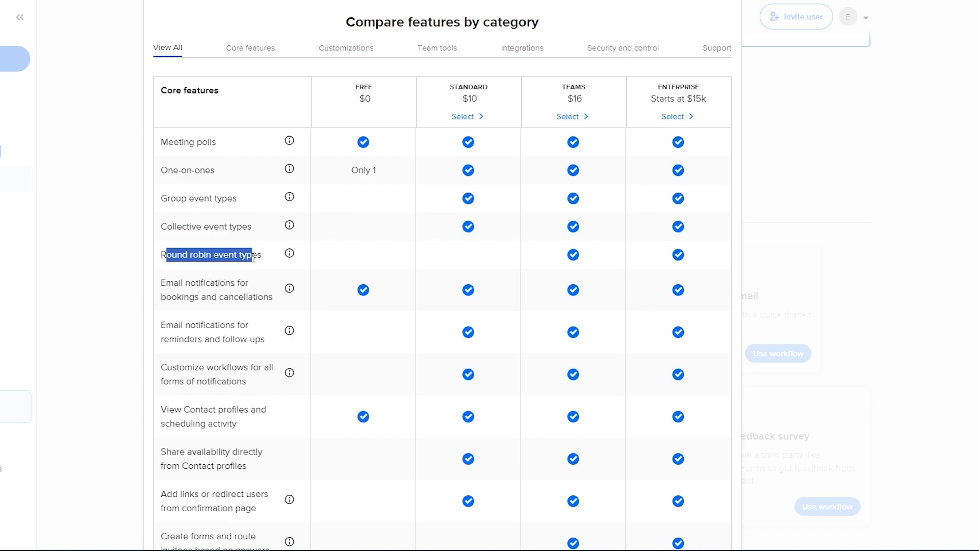
pyautogui.moveTo(184, 283); pyautogui.dragTo(247, 286)
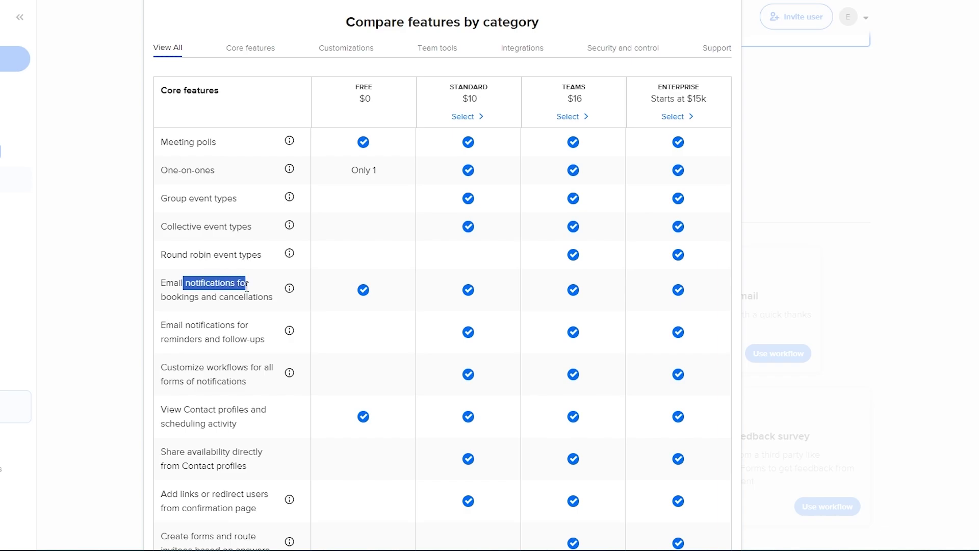
pyautogui.moveTo(196, 326); pyautogui.dragTo(266, 344)
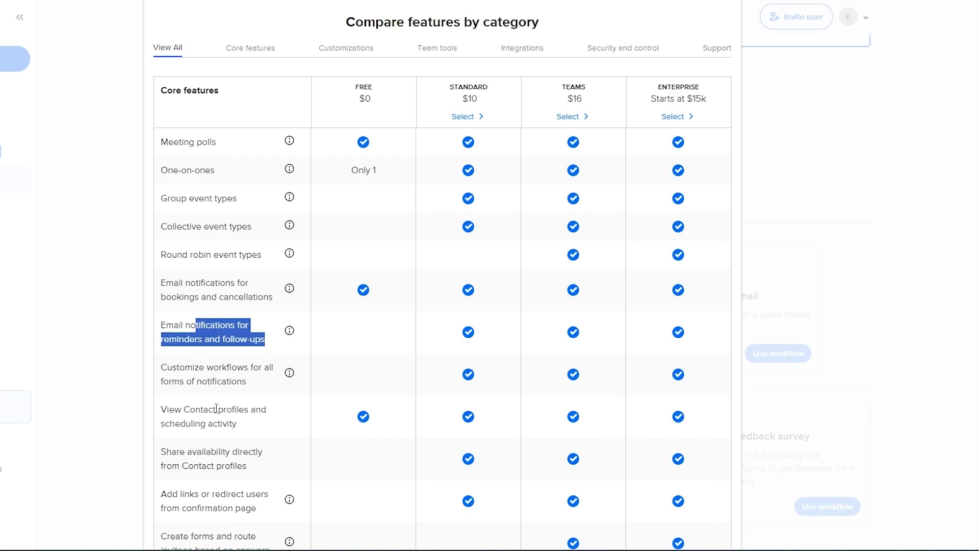
pyautogui.moveTo(190, 411); pyautogui.dragTo(237, 425)
pyautogui.scroll(-5, 377, 380)
pyautogui.scroll(6, 390, 363)
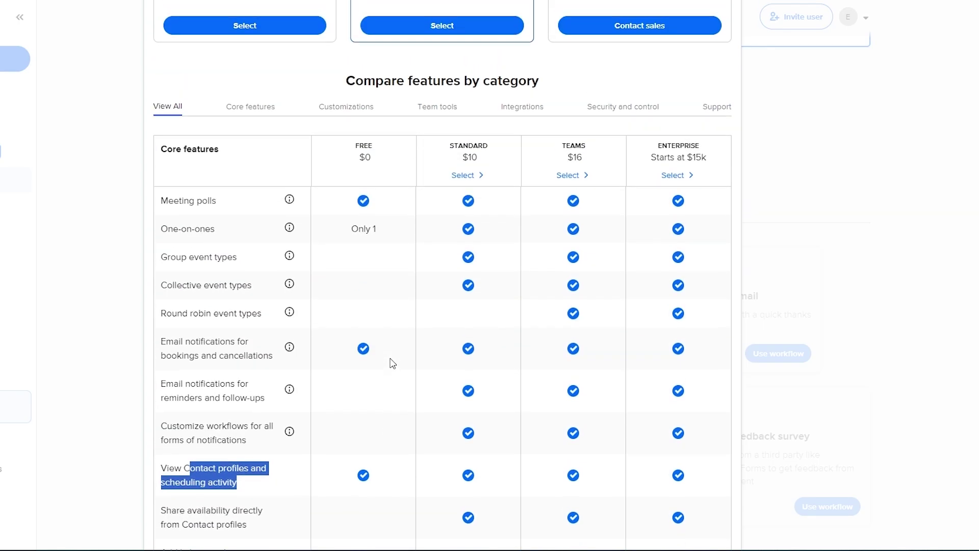
pyautogui.scroll(3, 489, 214)
pyautogui.scroll(-3, 489, 234)
pyautogui.scroll(-5, 490, 239)
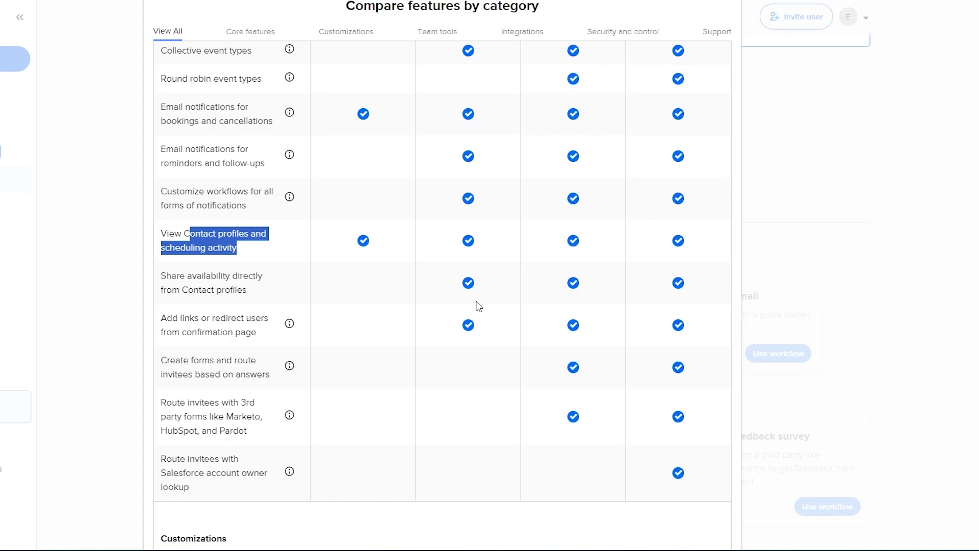
pyautogui.scroll(5, 476, 306)
pyautogui.moveTo(183, 314); pyautogui.dragTo(265, 318)
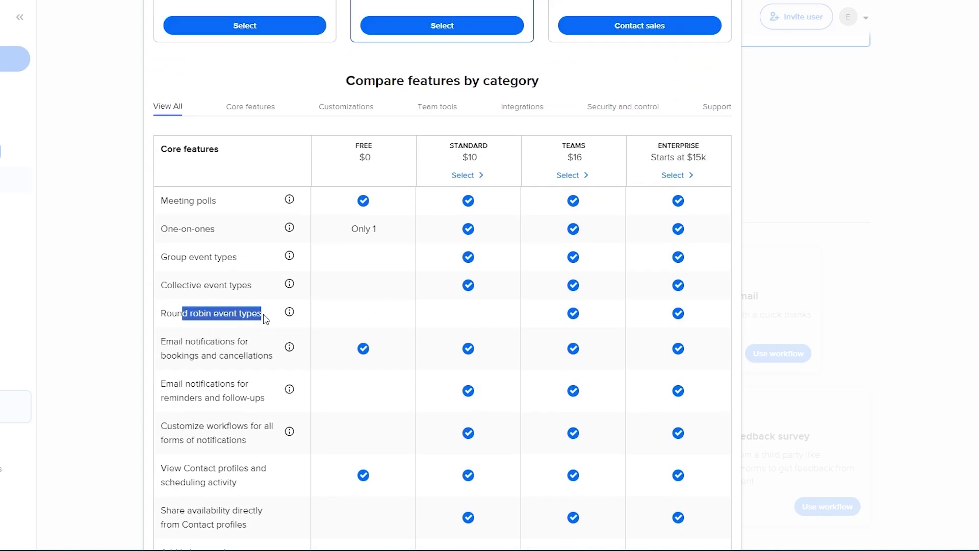
pyautogui.scroll(-7, 265, 318)
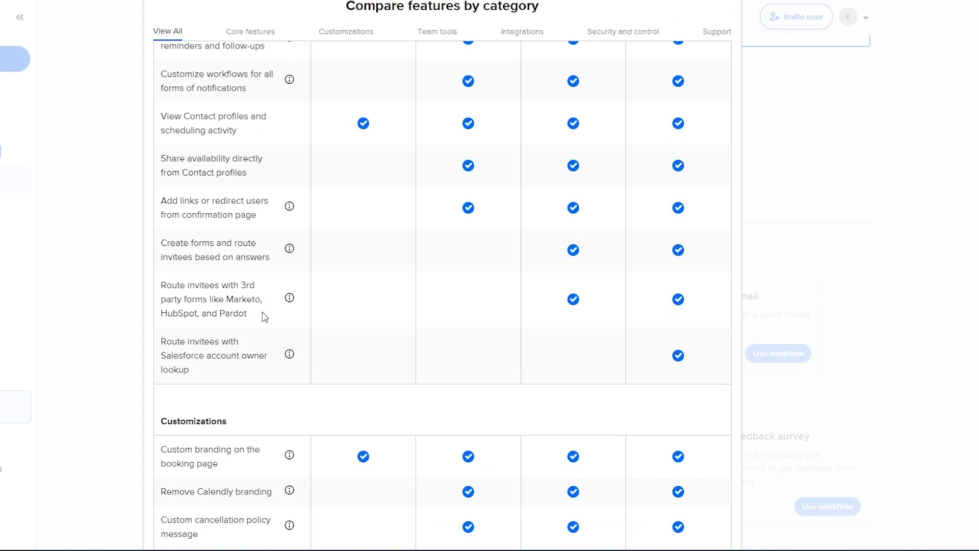
pyautogui.moveTo(175, 243); pyautogui.dragTo(241, 256)
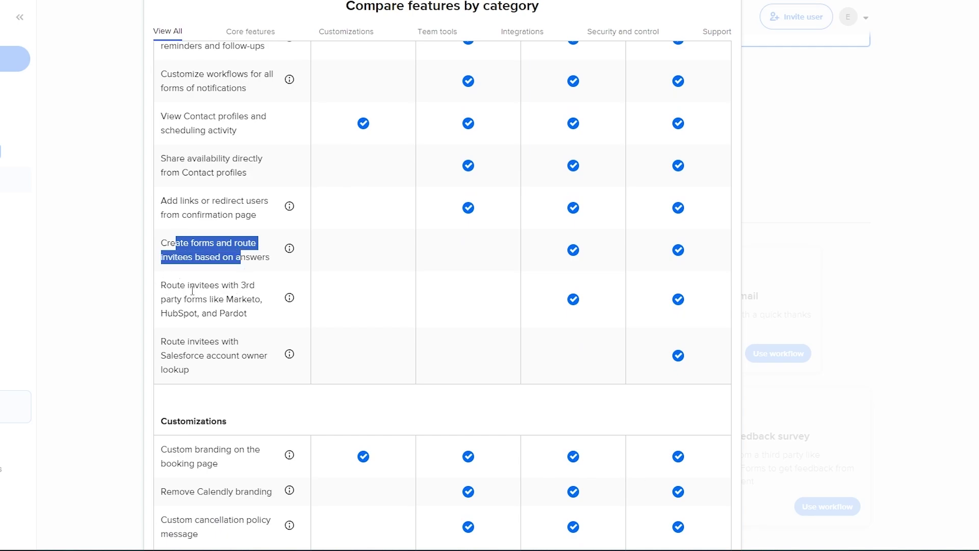
pyautogui.moveTo(192, 289); pyautogui.dragTo(255, 316)
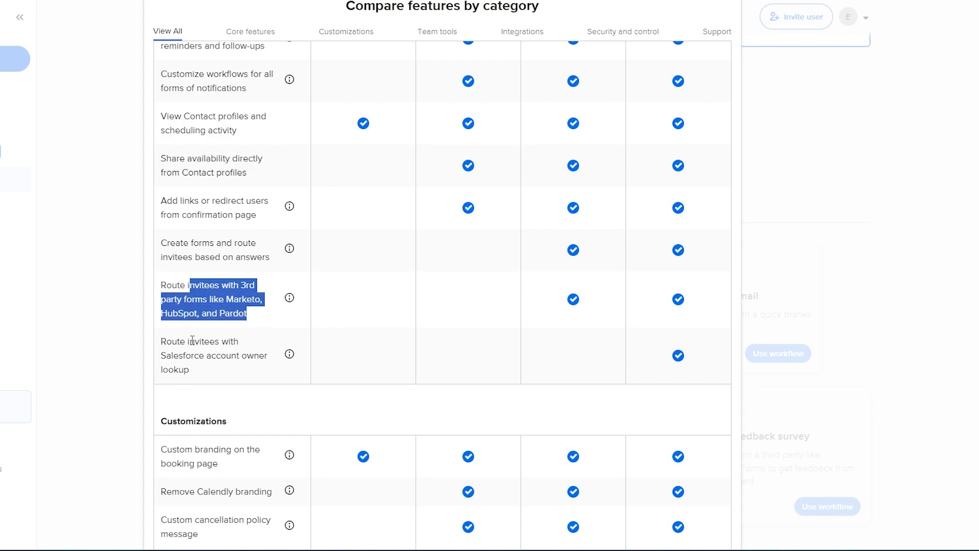
pyautogui.moveTo(188, 341); pyautogui.dragTo(249, 351)
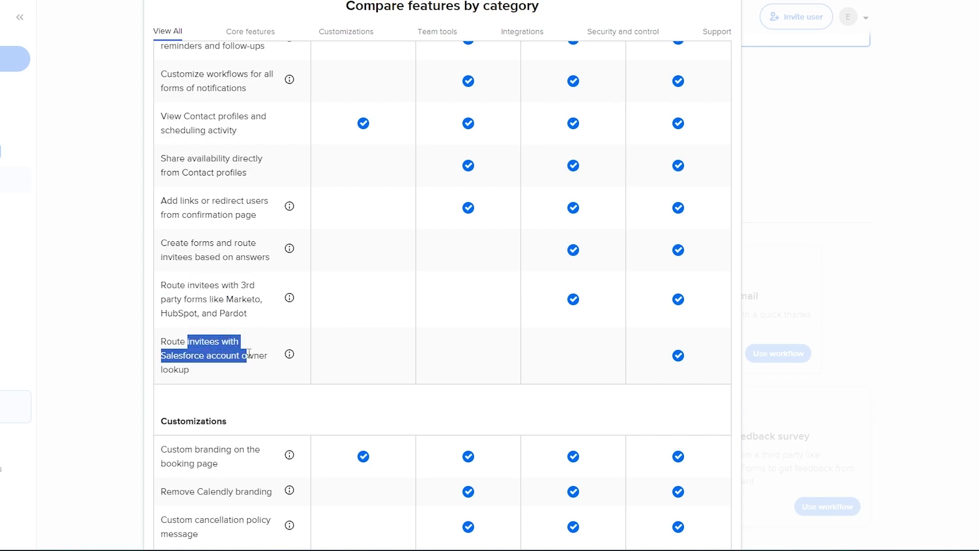
pyautogui.click(243, 380)
pyautogui.scroll(10, 695, 380)
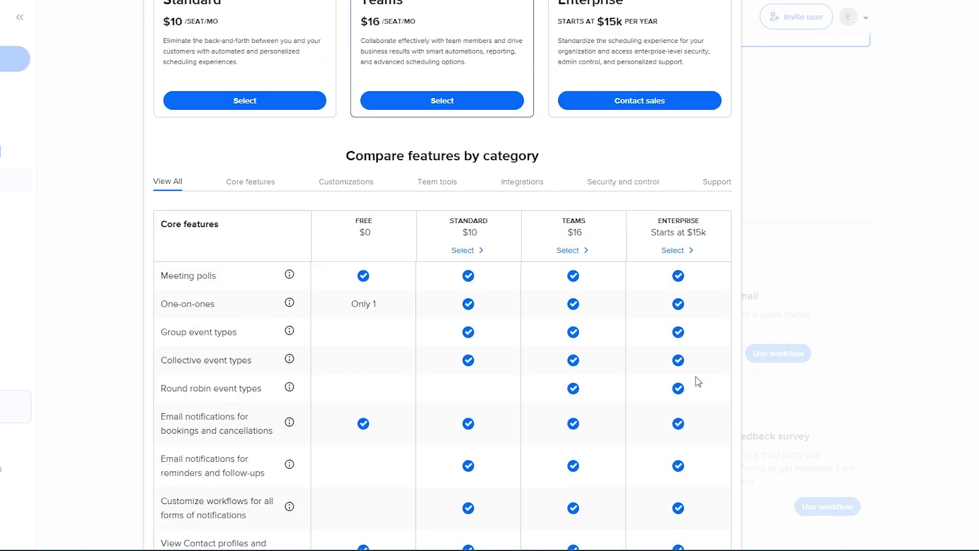
pyautogui.scroll(-6, 704, 243)
pyautogui.scroll(-9, 703, 243)
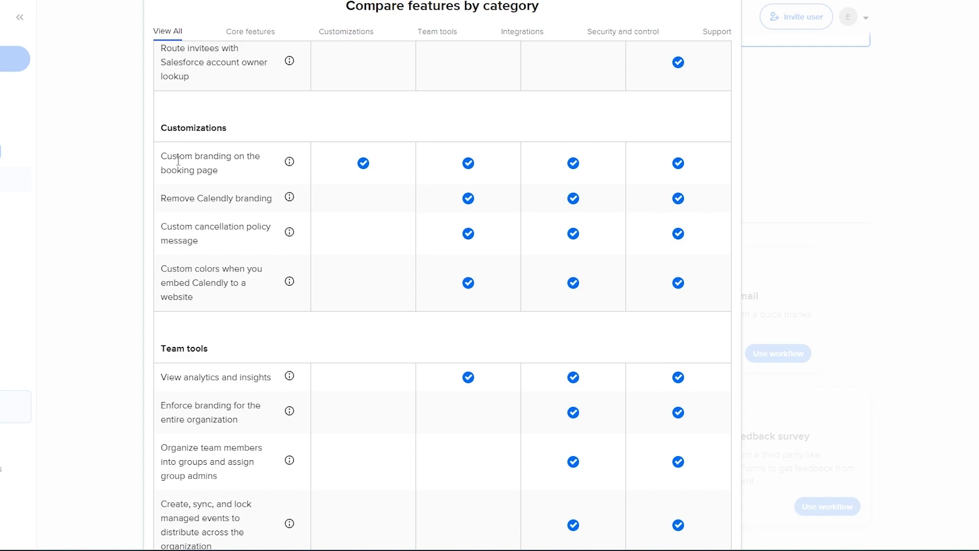
pyautogui.moveTo(167, 157); pyautogui.dragTo(227, 177)
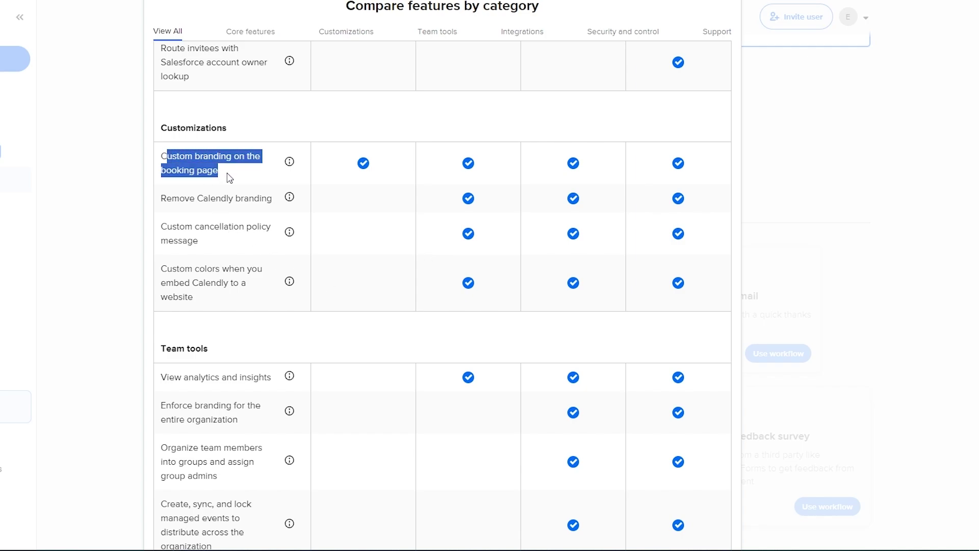
pyautogui.moveTo(179, 200); pyautogui.dragTo(248, 201)
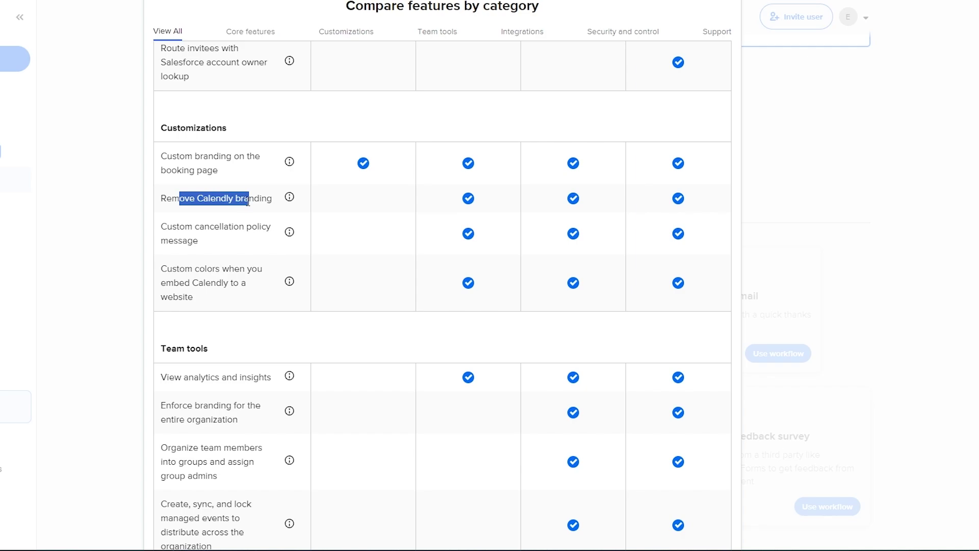
pyautogui.moveTo(184, 227); pyautogui.dragTo(243, 231)
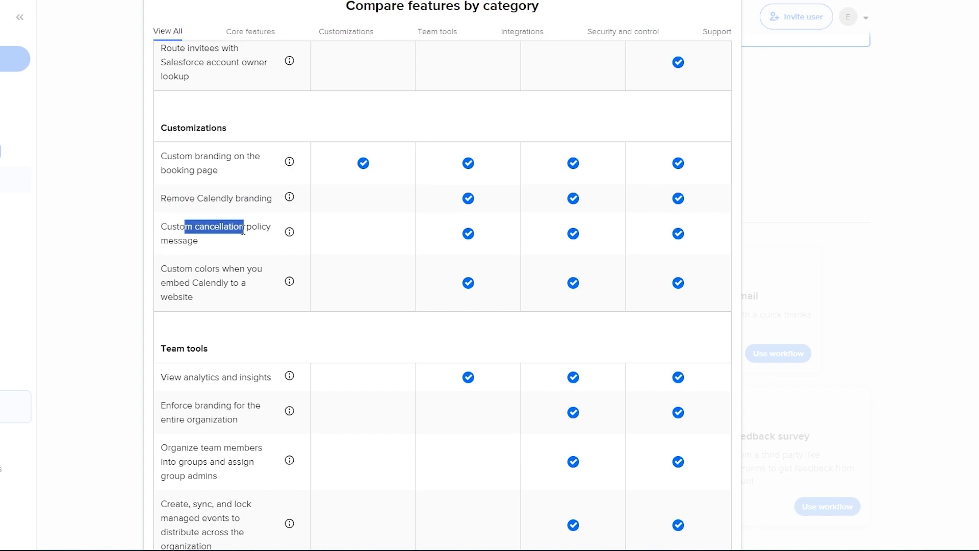
pyautogui.moveTo(177, 268); pyautogui.dragTo(250, 290)
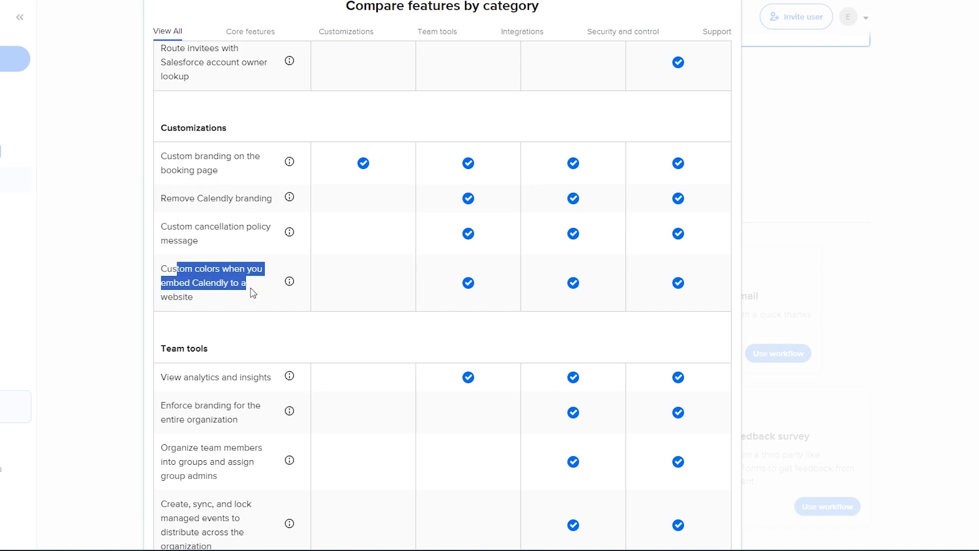
pyautogui.scroll(-1, 246, 309)
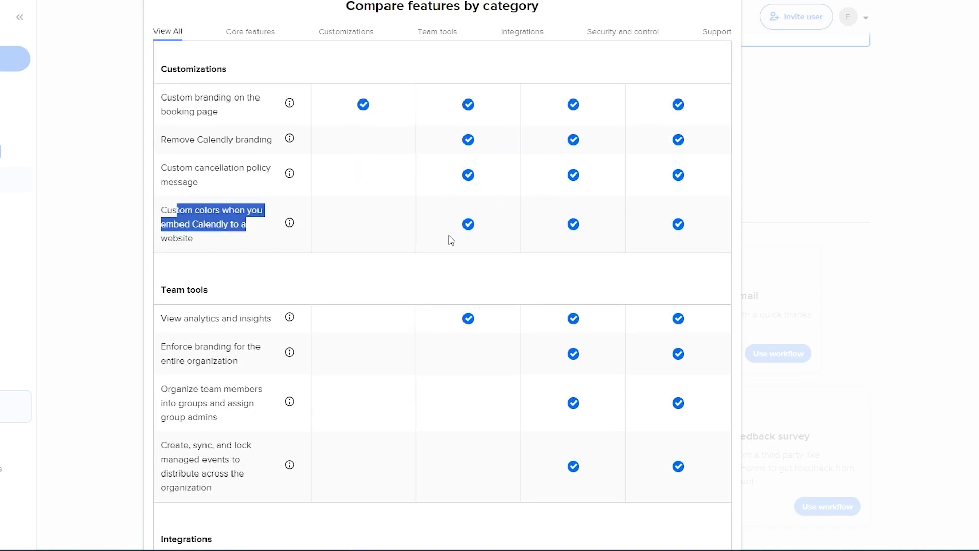
pyautogui.scroll(-2, 463, 250)
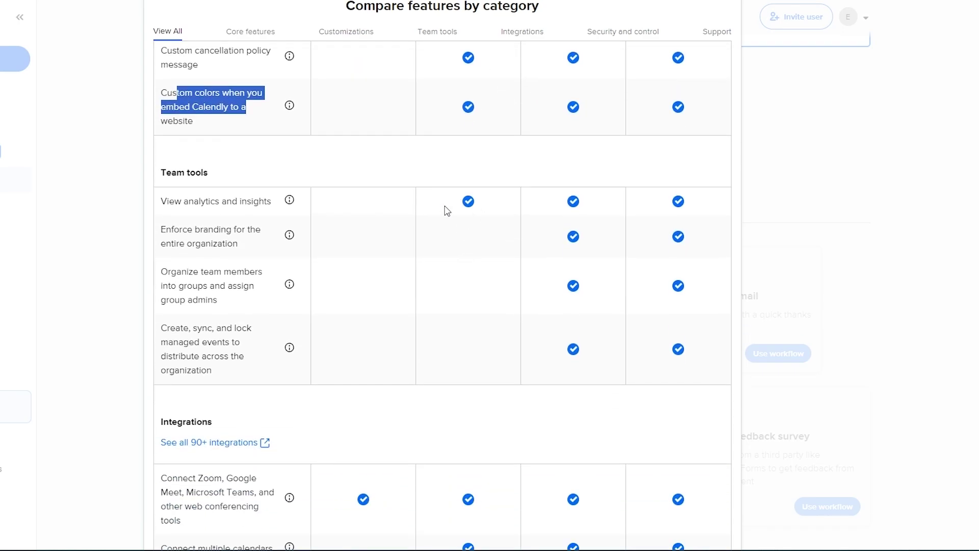
pyautogui.moveTo(160, 201); pyautogui.dragTo(312, 205)
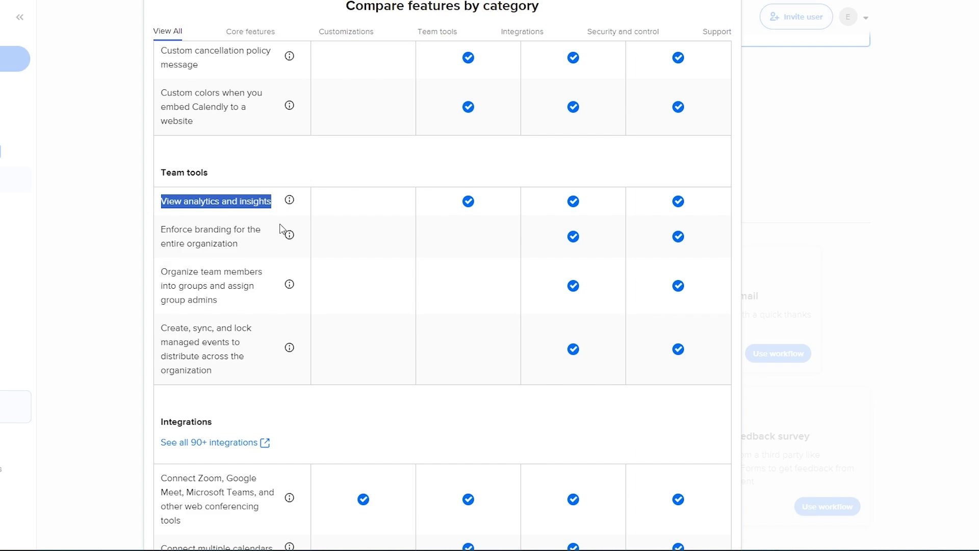
pyautogui.moveTo(194, 230); pyautogui.dragTo(256, 231)
pyautogui.moveTo(182, 271); pyautogui.dragTo(257, 287)
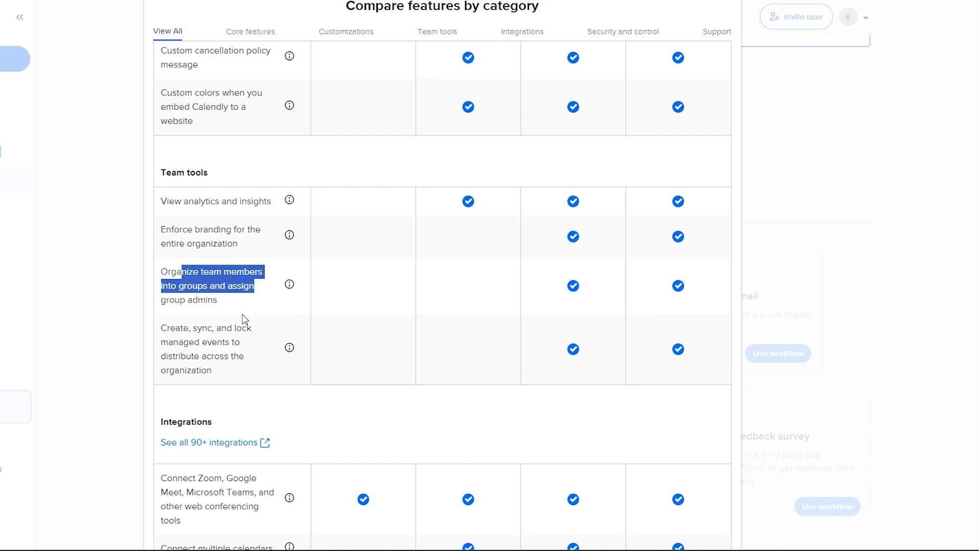
pyautogui.moveTo(166, 327); pyautogui.dragTo(253, 358)
pyautogui.scroll(2, 614, 346)
pyautogui.scroll(-6, 611, 343)
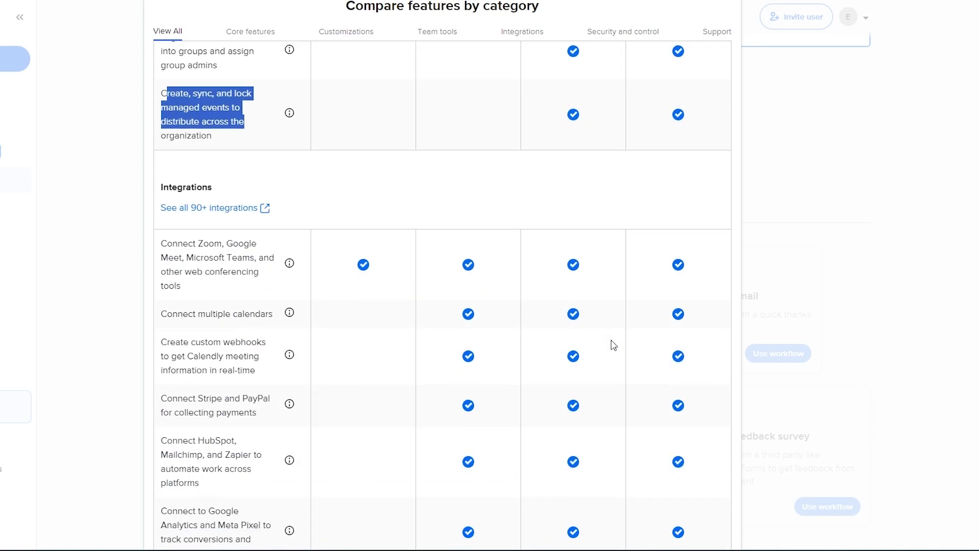
pyautogui.scroll(3, 590, 284)
pyautogui.scroll(-4, 546, 334)
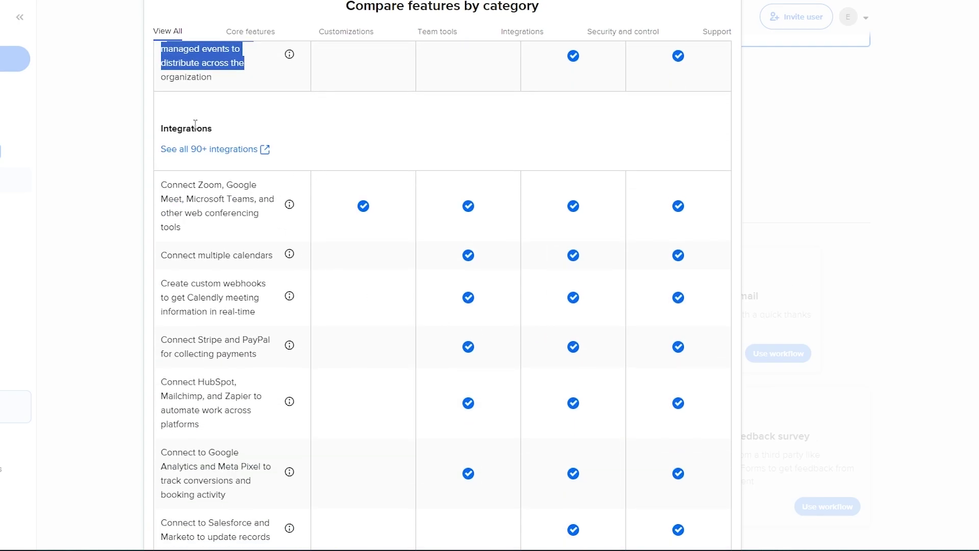
pyautogui.moveTo(158, 129); pyautogui.dragTo(228, 134)
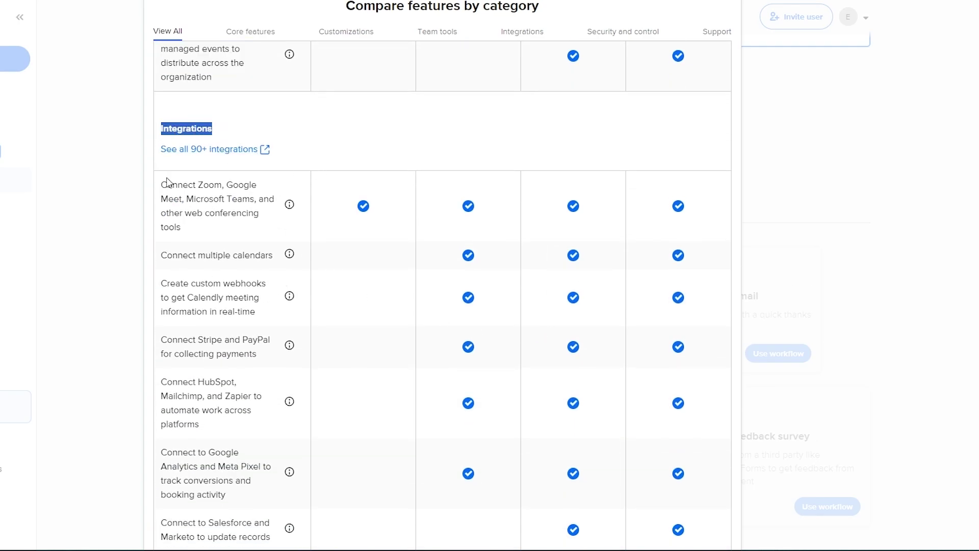
pyautogui.moveTo(163, 184); pyautogui.dragTo(253, 234)
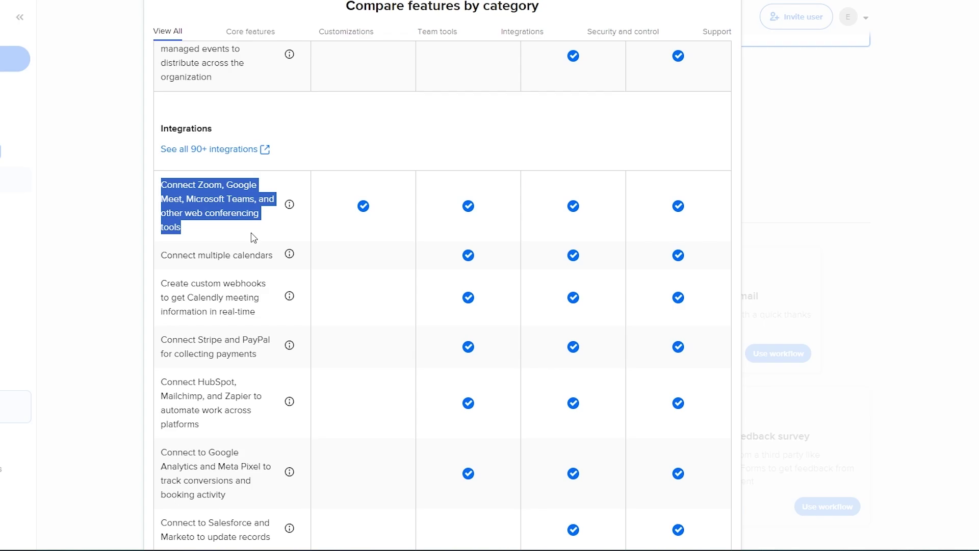
pyautogui.moveTo(167, 255); pyautogui.dragTo(242, 256)
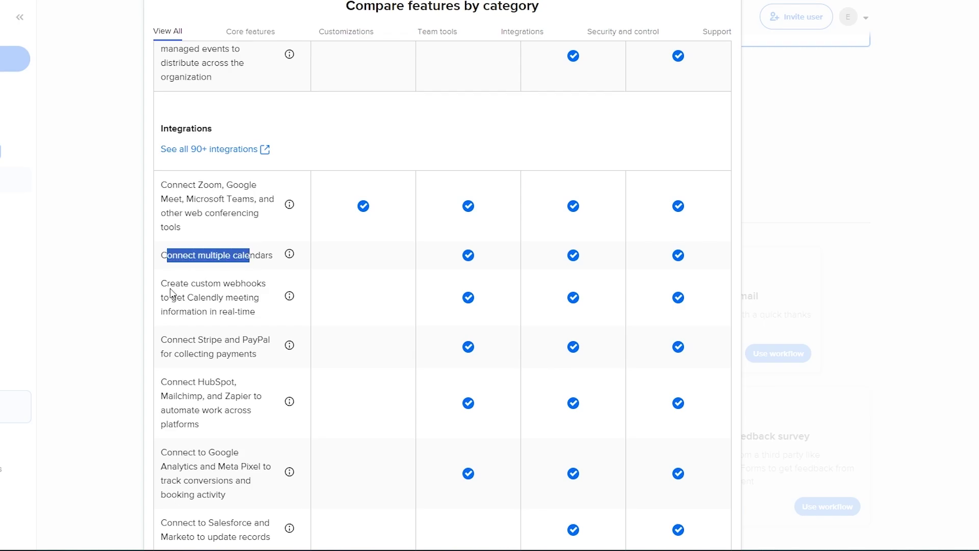
pyautogui.moveTo(171, 285); pyautogui.dragTo(290, 296)
pyautogui.scroll(-5, 255, 411)
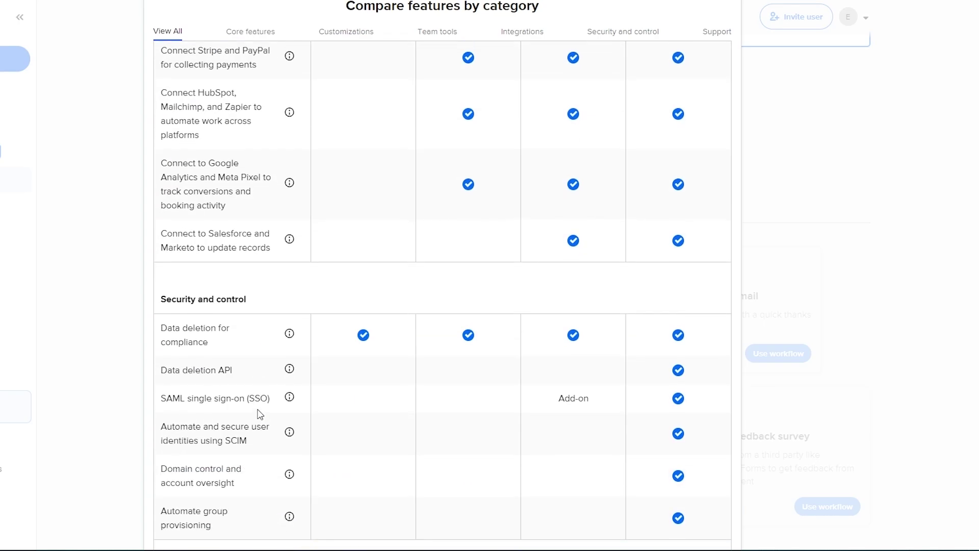
pyautogui.scroll(14, 257, 415)
pyautogui.scroll(10, 258, 422)
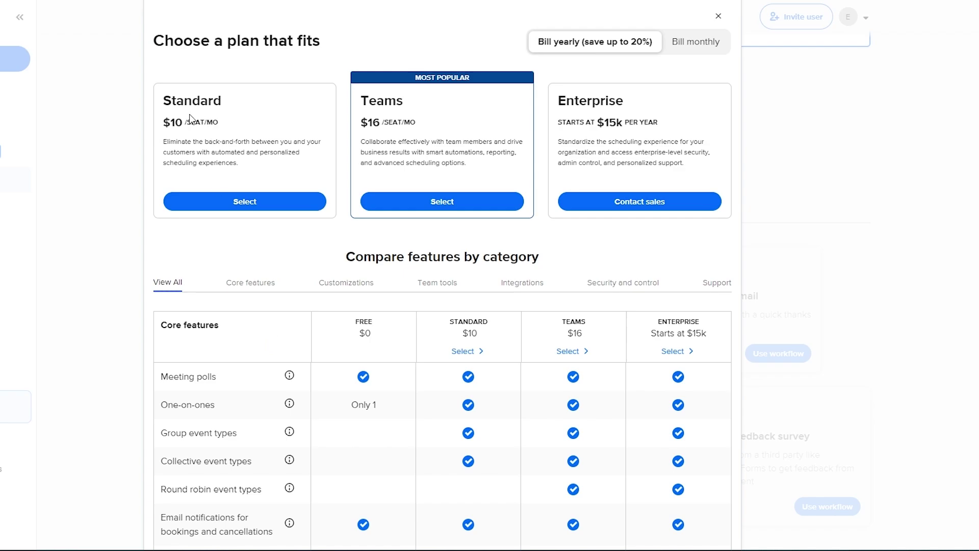
pyautogui.moveTo(165, 99); pyautogui.dragTo(242, 113)
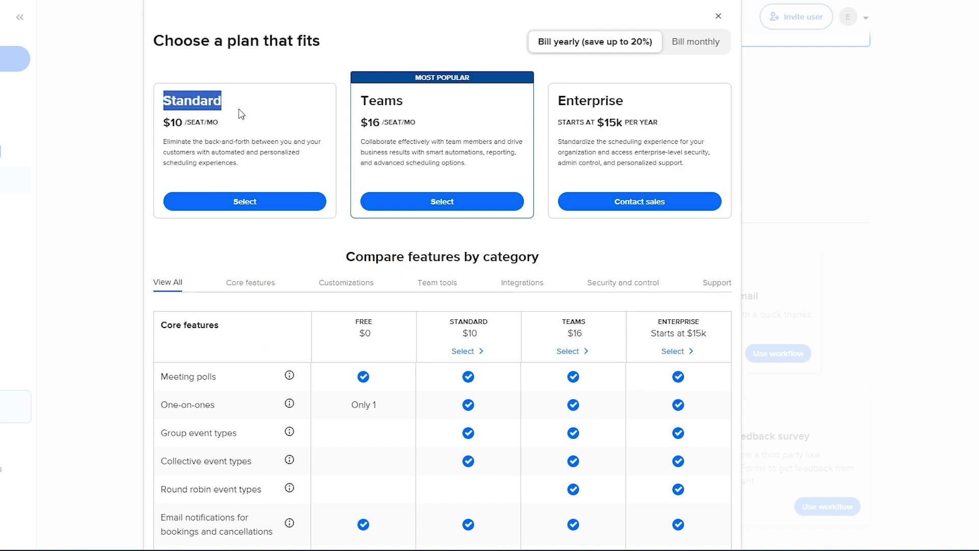